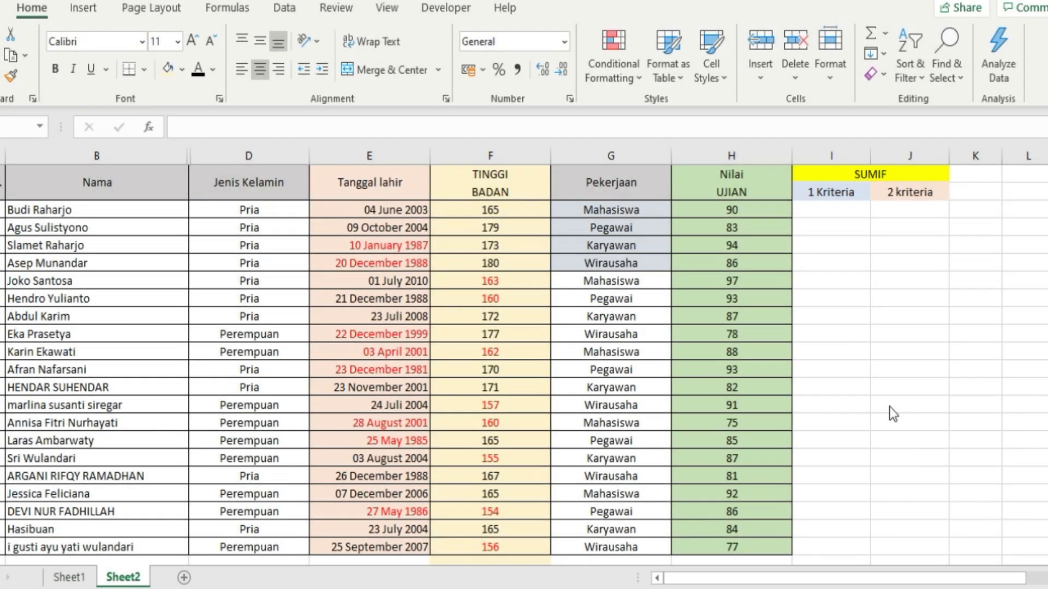
pyautogui.click(861, 174)
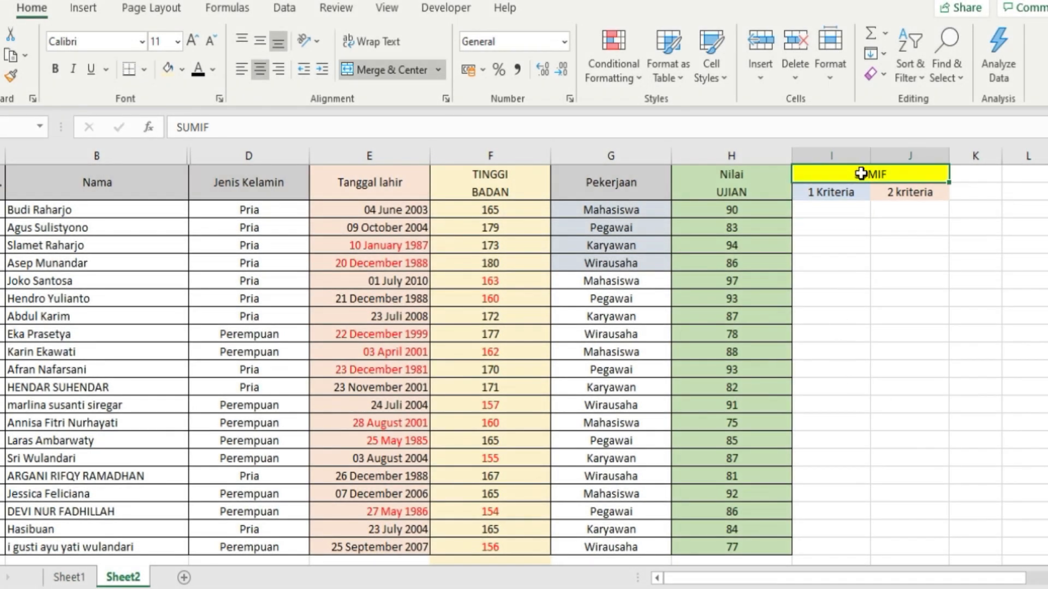
pyautogui.click(847, 192)
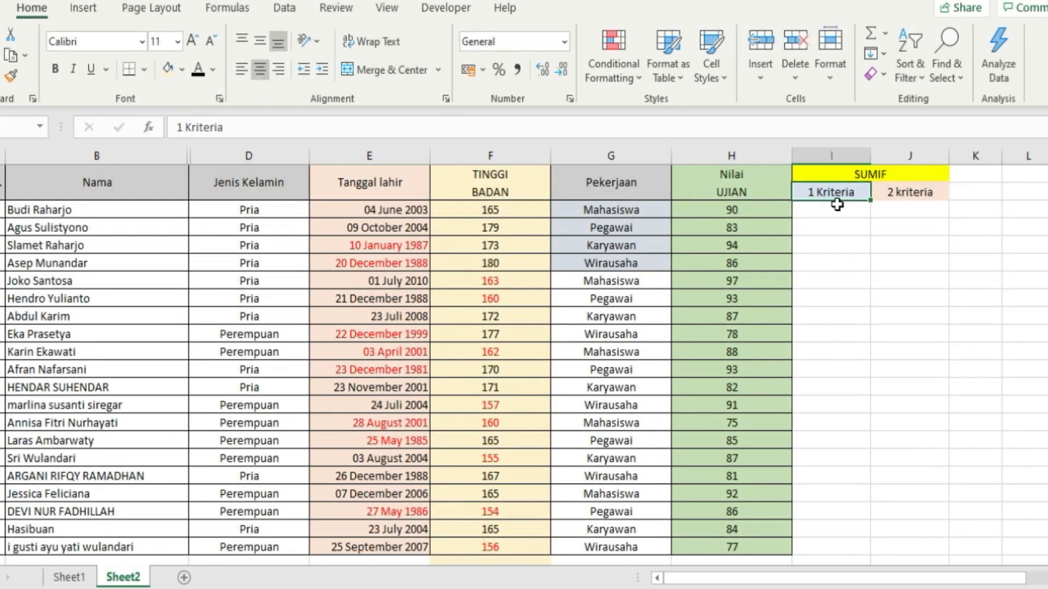
pyautogui.click(614, 156)
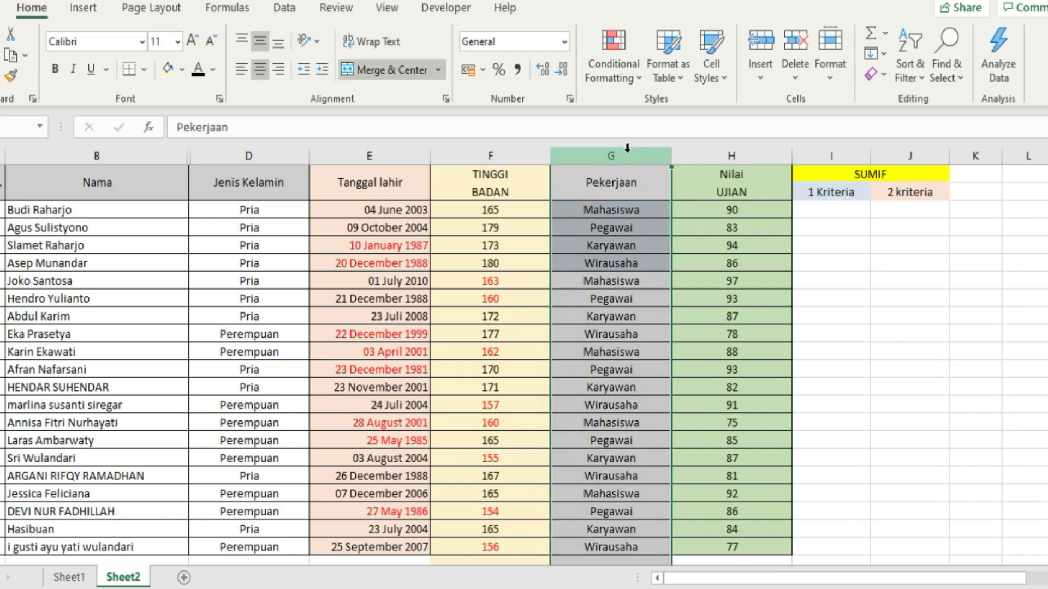
pyautogui.click(691, 155)
pyautogui.click(627, 209)
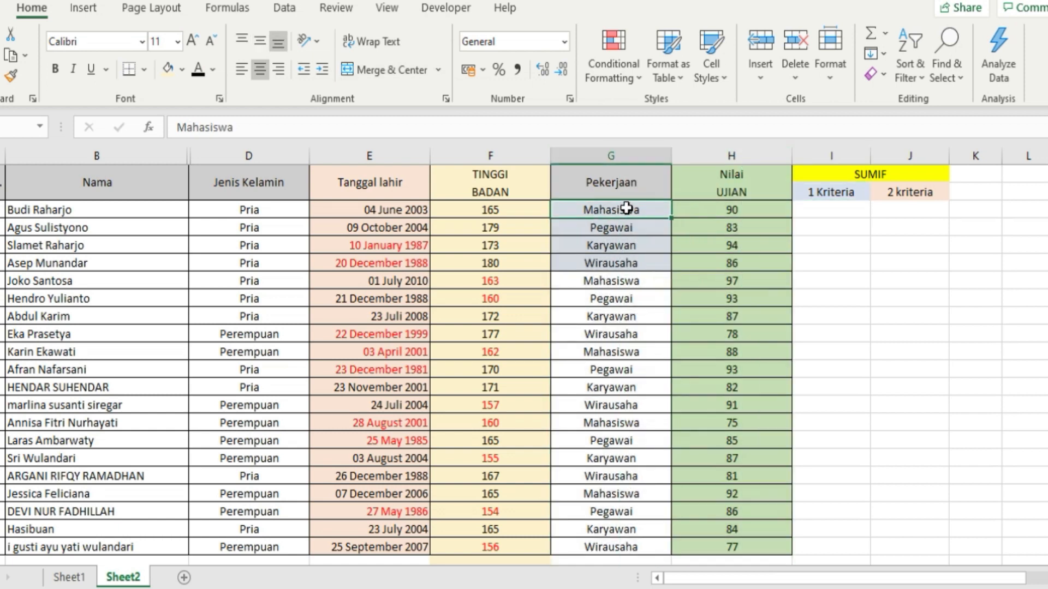
pyautogui.moveTo(626, 208); pyautogui.dragTo(607, 266)
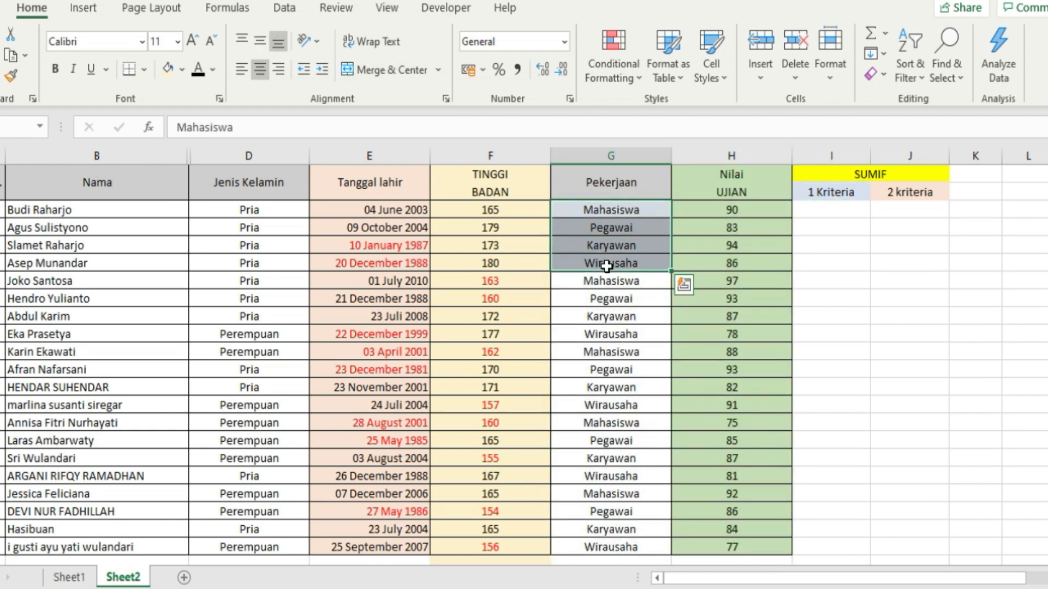
# Step: Insert a SUMIF function in the first cell under 1 Kriteria (I6) with the absolute range $G$6:$H$25
pyautogui.click(810, 209)
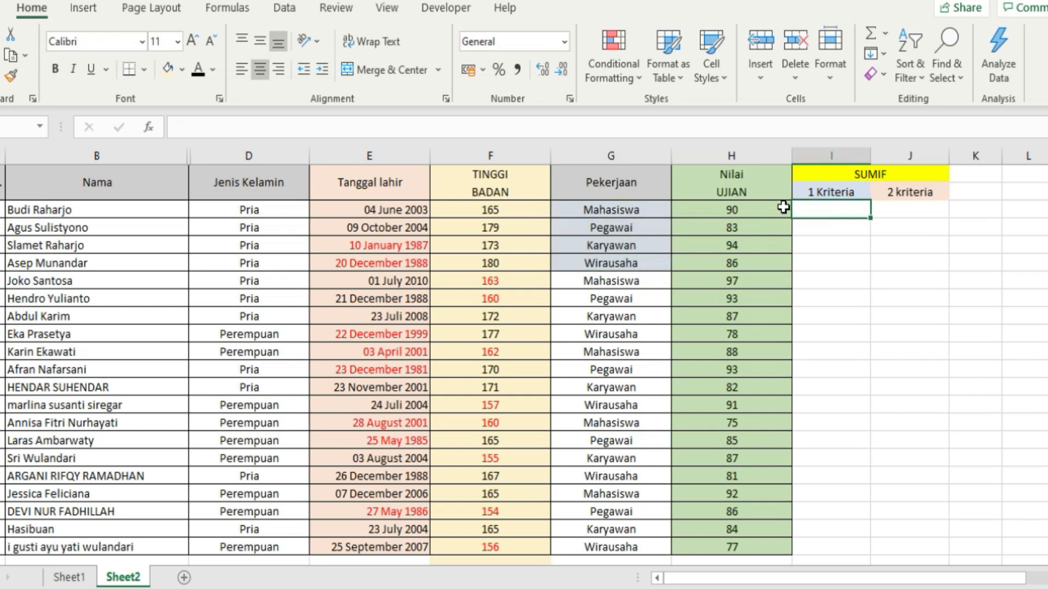
pyautogui.click(149, 127)
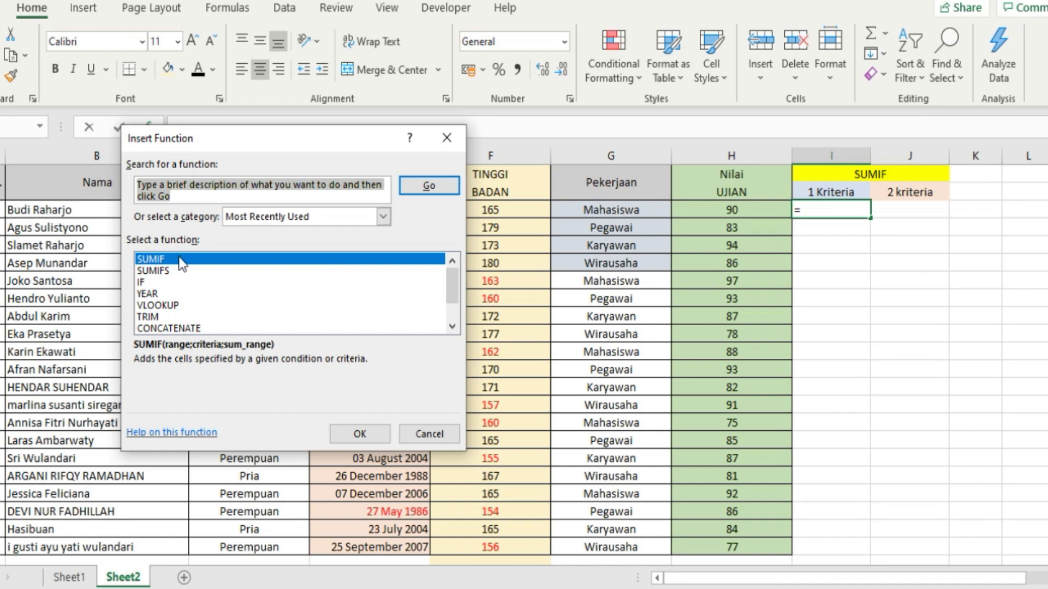
pyautogui.click(159, 261)
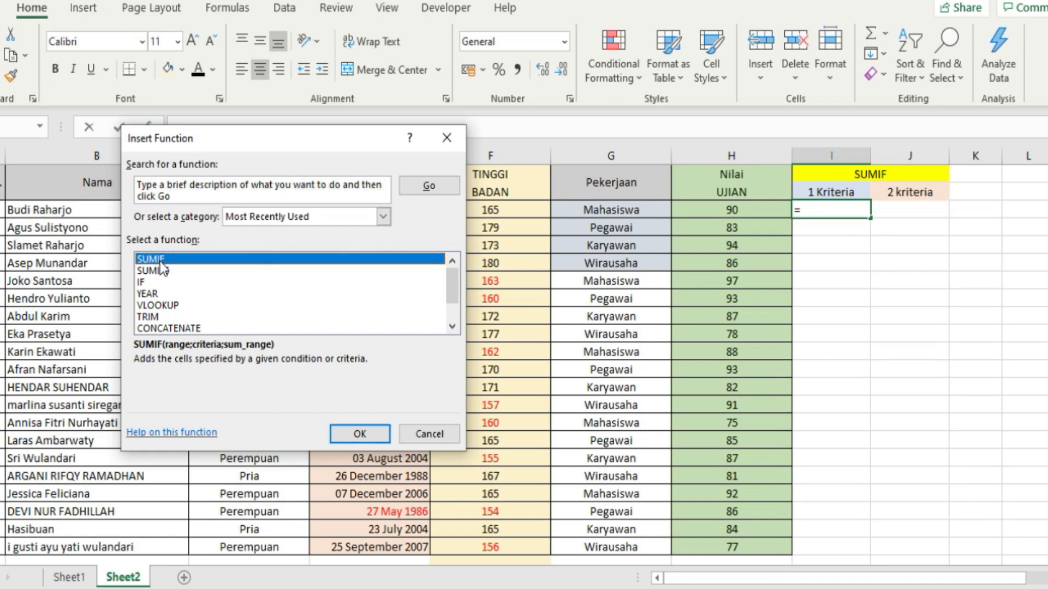
pyautogui.click(342, 433)
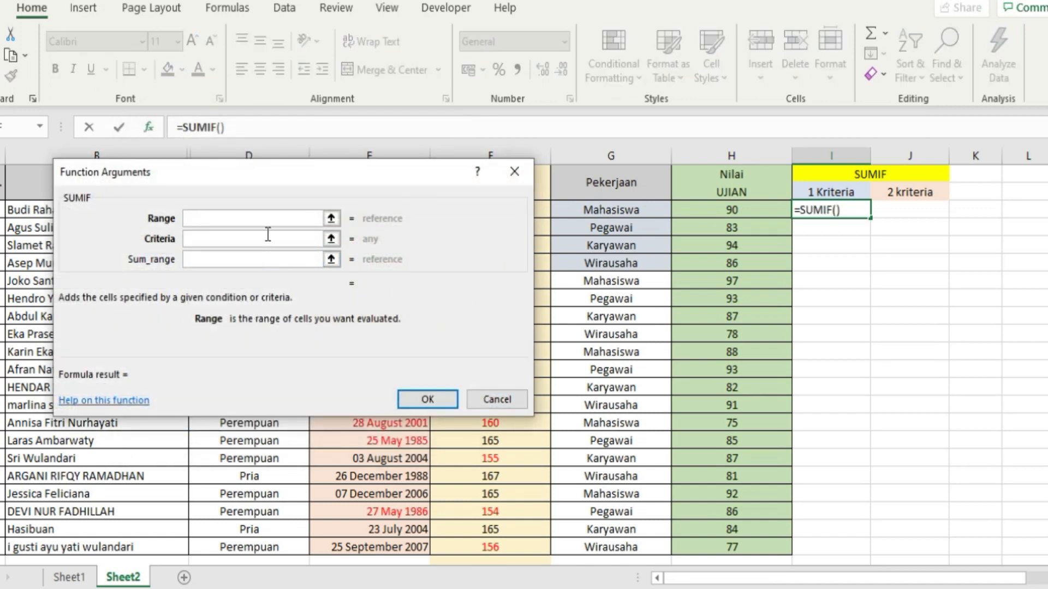
pyautogui.click(597, 207)
pyautogui.moveTo(642, 209); pyautogui.dragTo(718, 546)
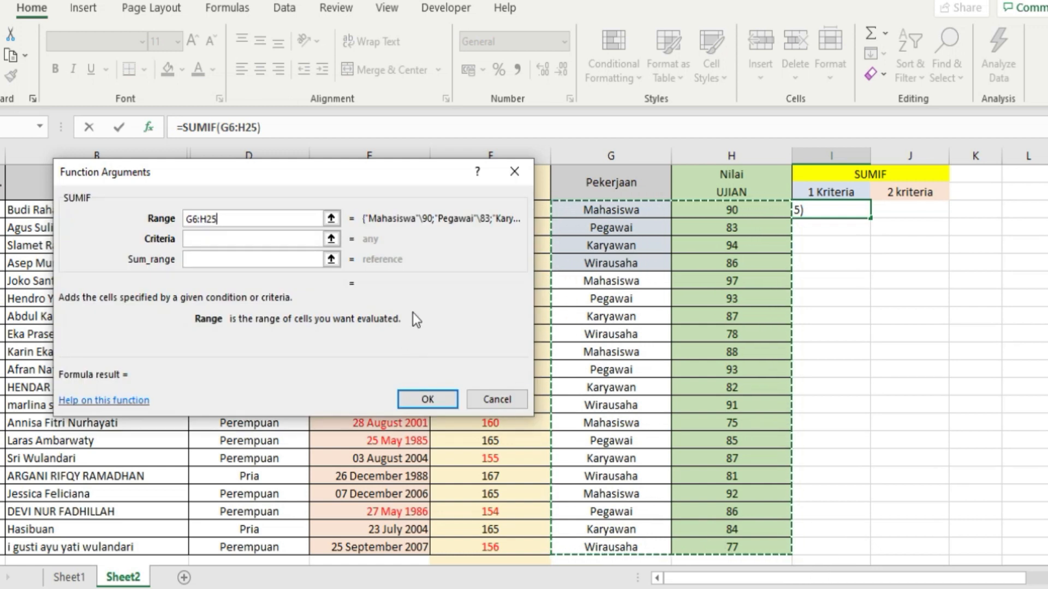
pyautogui.press('F4')
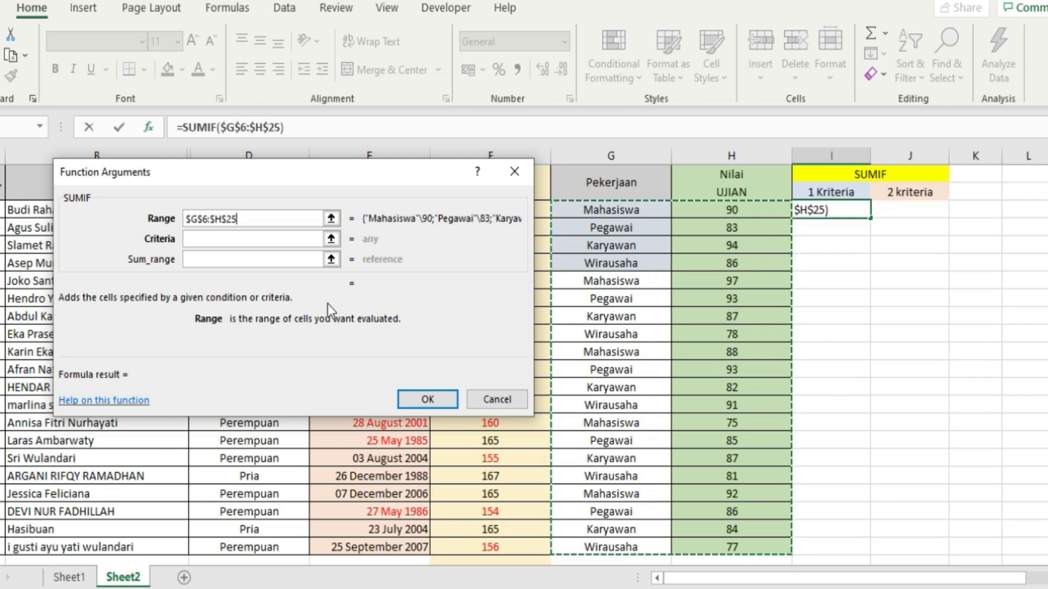
# Step: Complete the SUMIF function with criteria G6 and the absolute sum range $H$6:$H$25
pyautogui.click(254, 244)
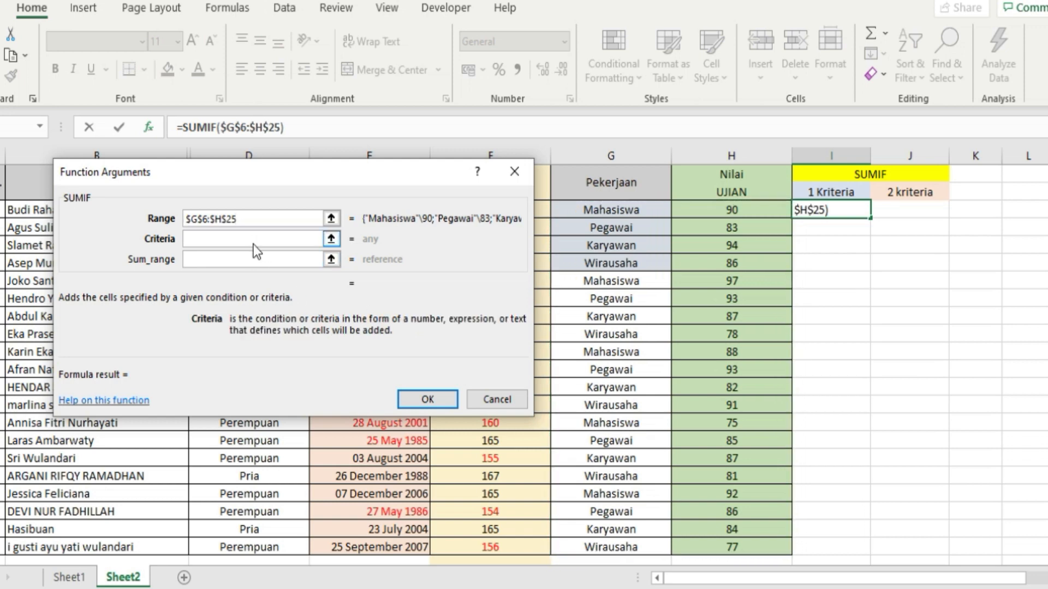
pyautogui.click(584, 210)
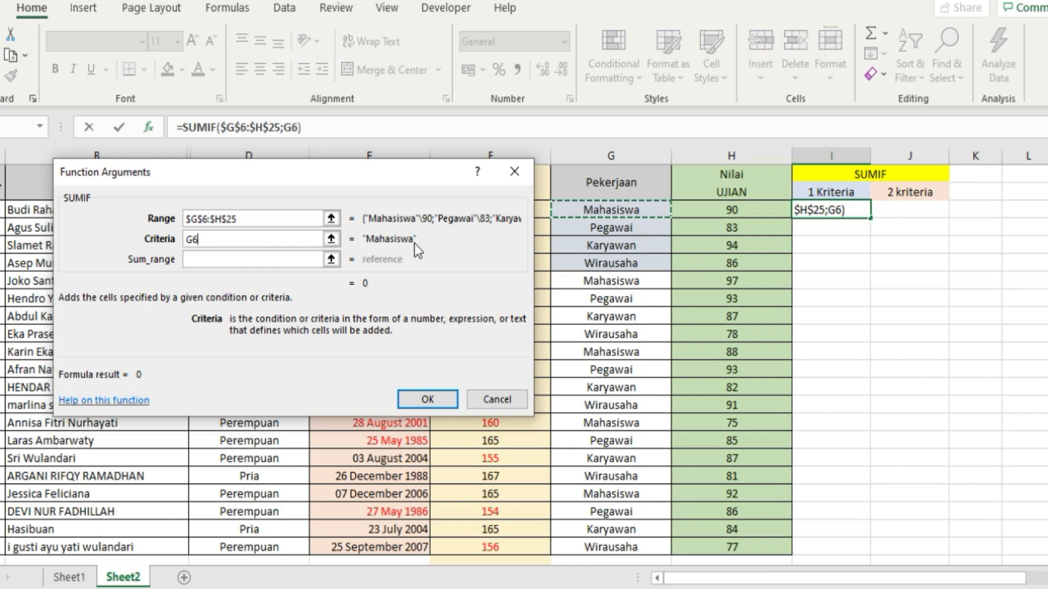
pyautogui.click(294, 258)
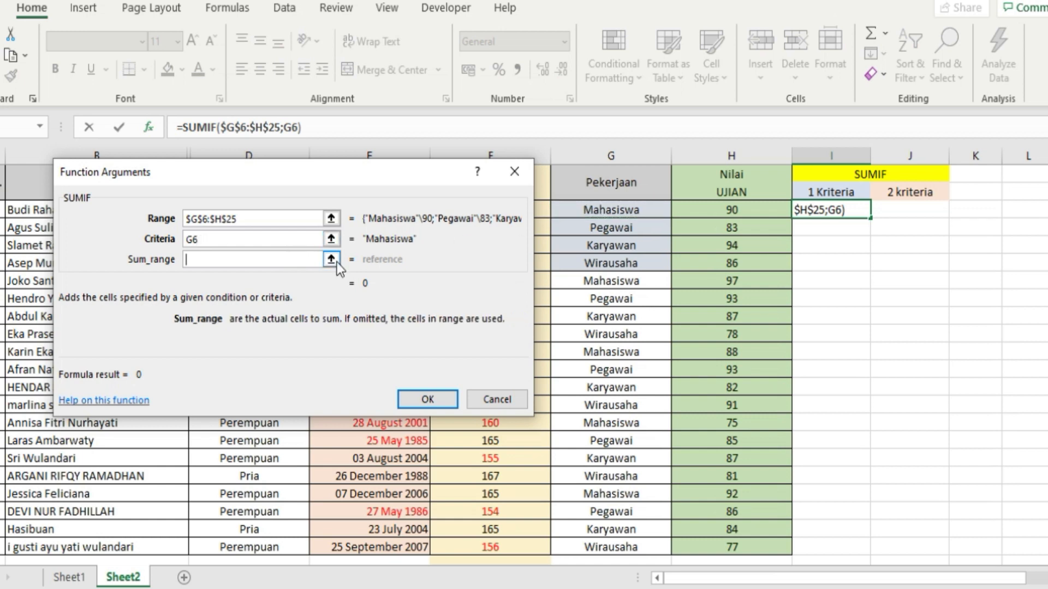
pyautogui.moveTo(728, 208); pyautogui.dragTo(750, 541)
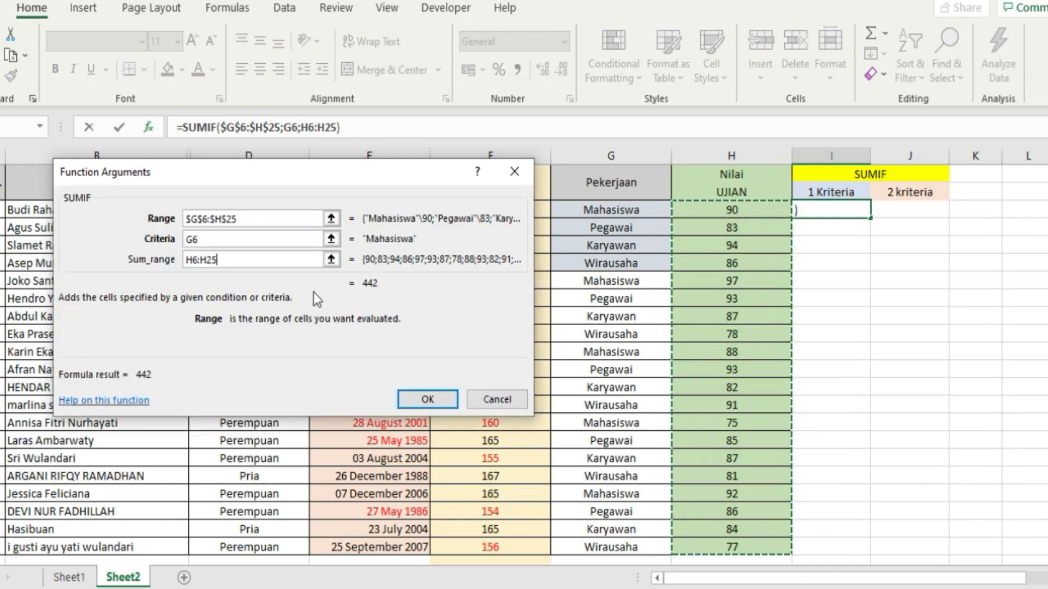
pyautogui.press('F4')
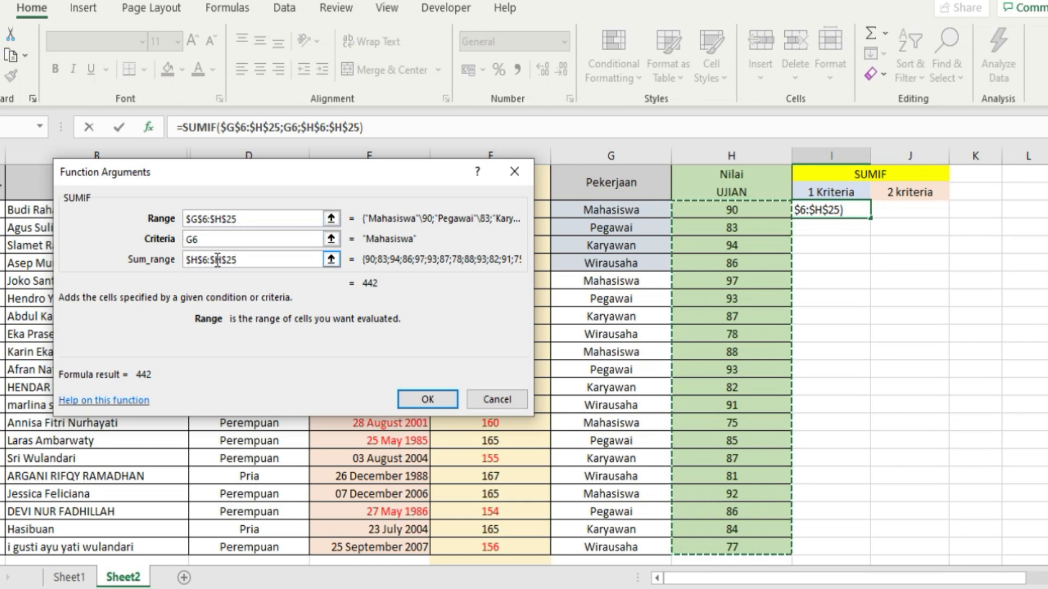
pyautogui.click(426, 398)
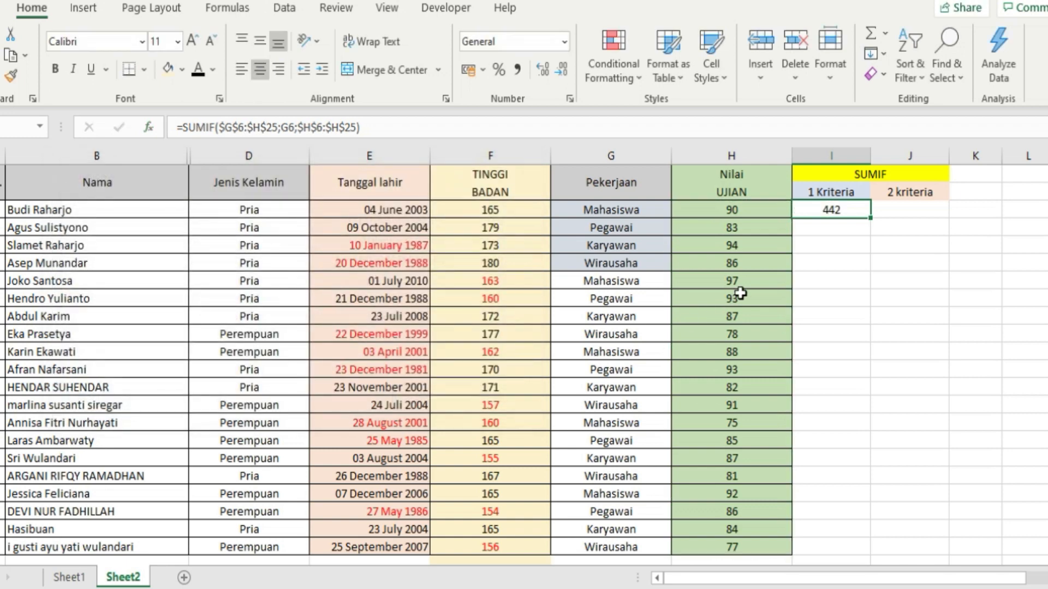
# Step: Set the font colour of the first Mahasiswa exam score, cell H6, to red
pyautogui.click(818, 230)
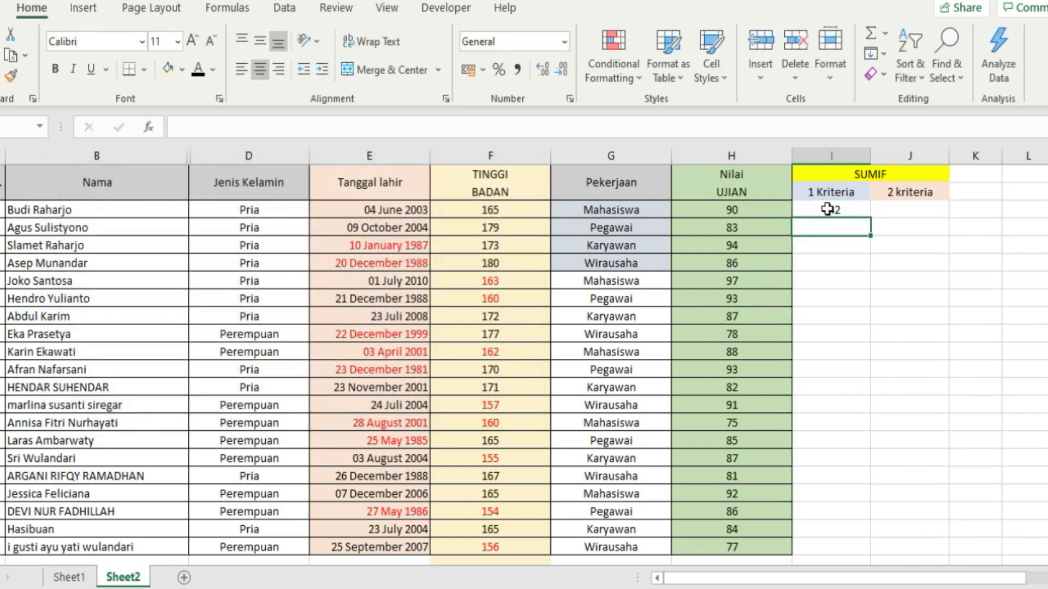
pyautogui.click(826, 209)
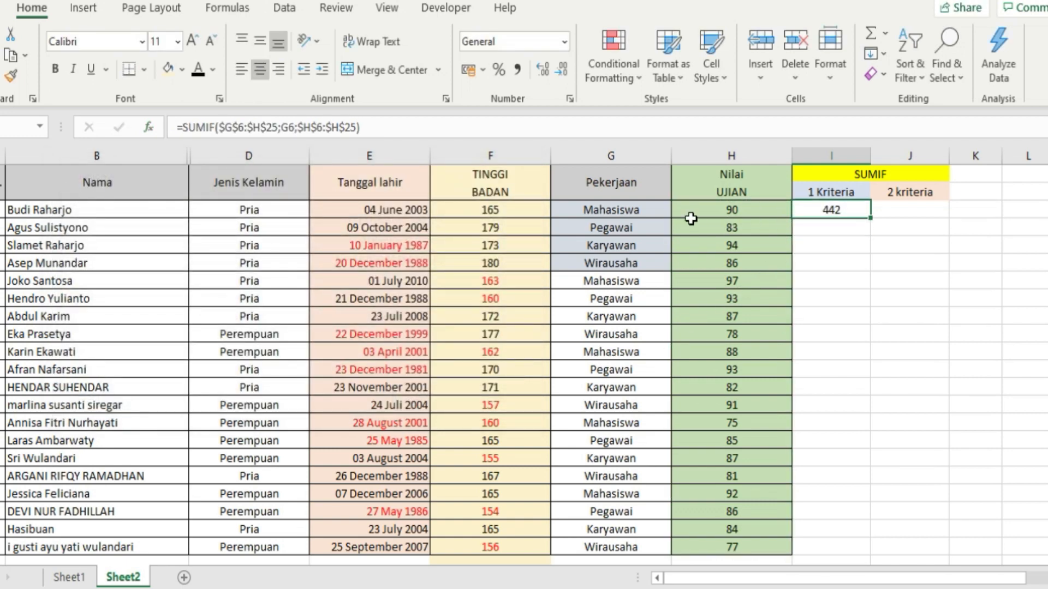
pyautogui.click(638, 210)
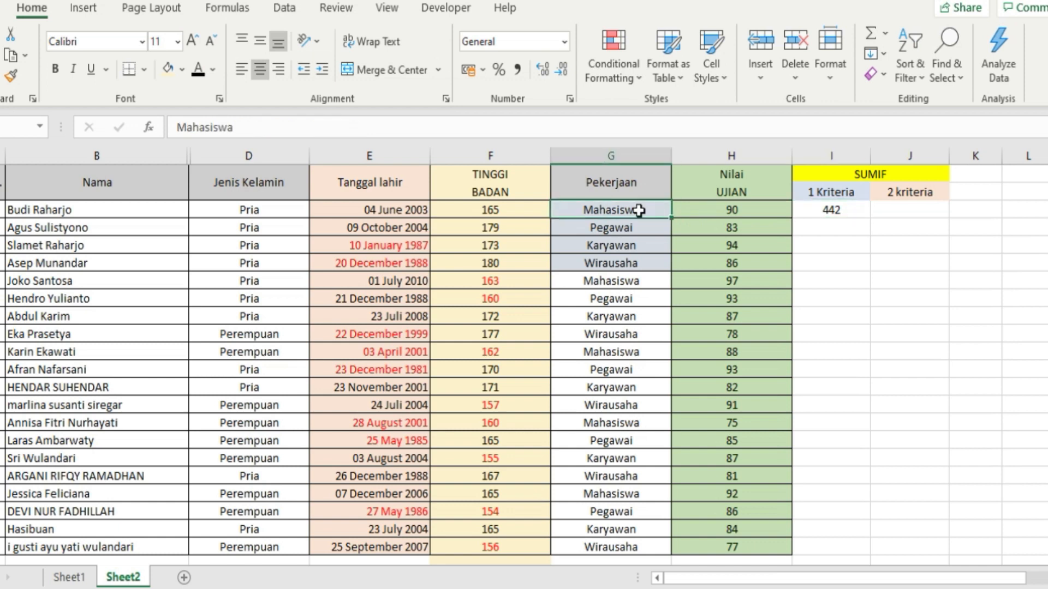
pyautogui.click(727, 208)
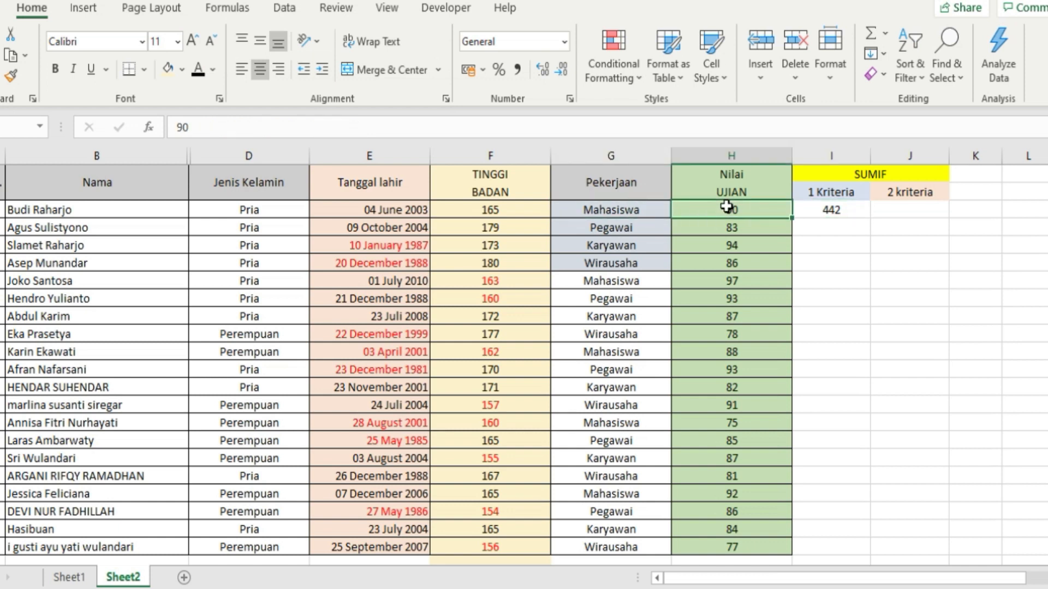
pyautogui.click(181, 69)
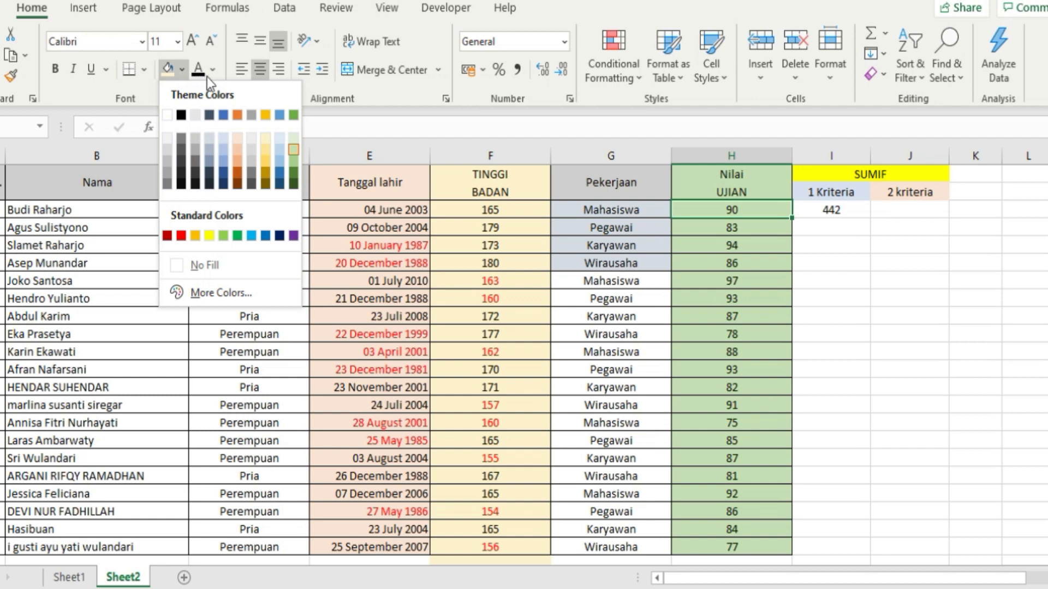
pyautogui.click(212, 72)
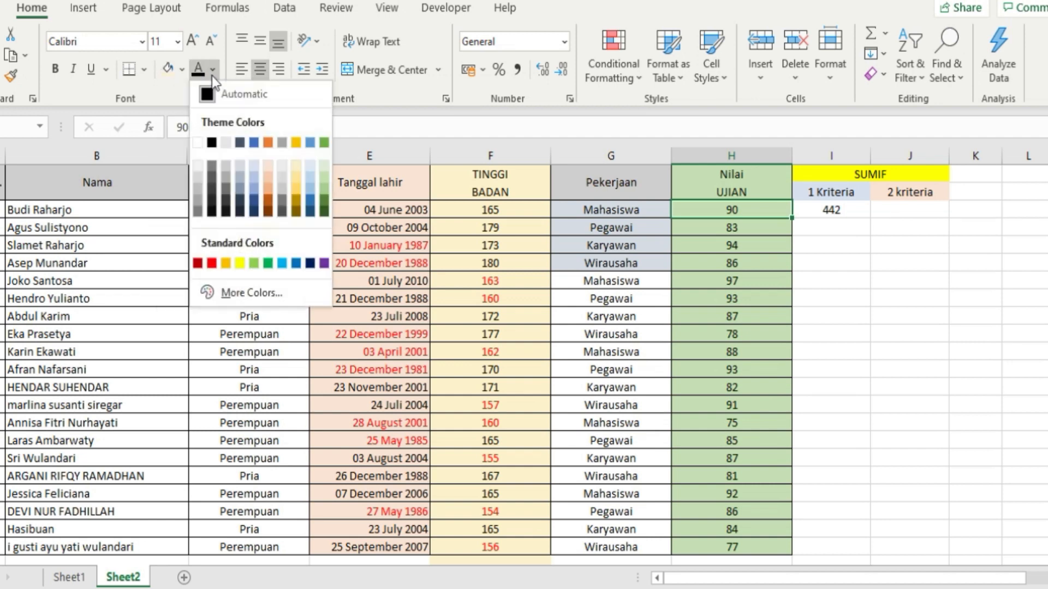
pyautogui.click(209, 264)
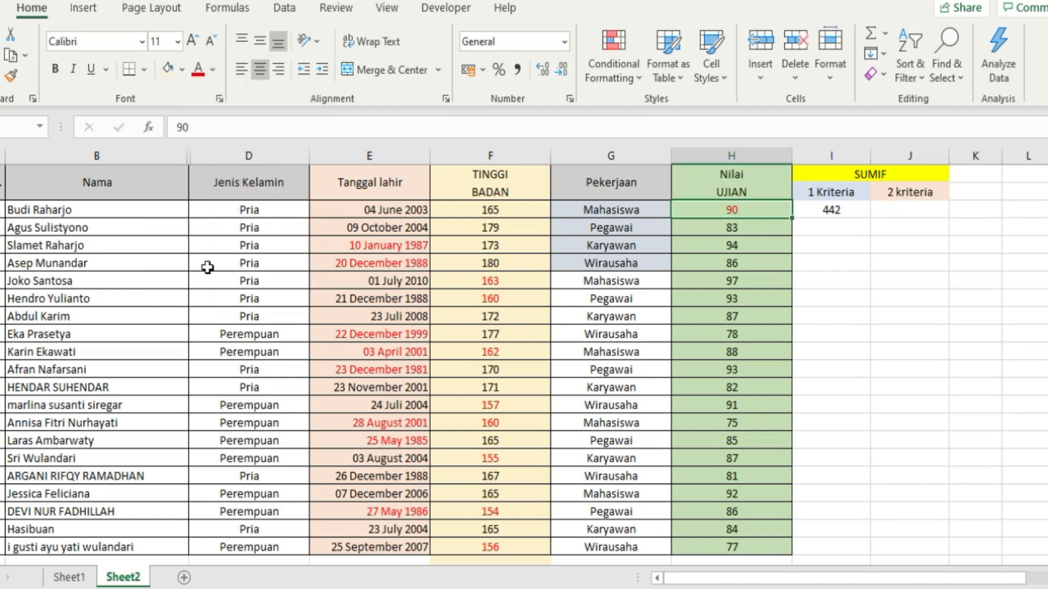
# Step: Set the font colour of the remaining Mahasiswa exam scores in H10, H14, H18 and H22 to red
pyautogui.keyDown('ctrl'); pyautogui.click(704, 282); pyautogui.keyUp('ctrl')
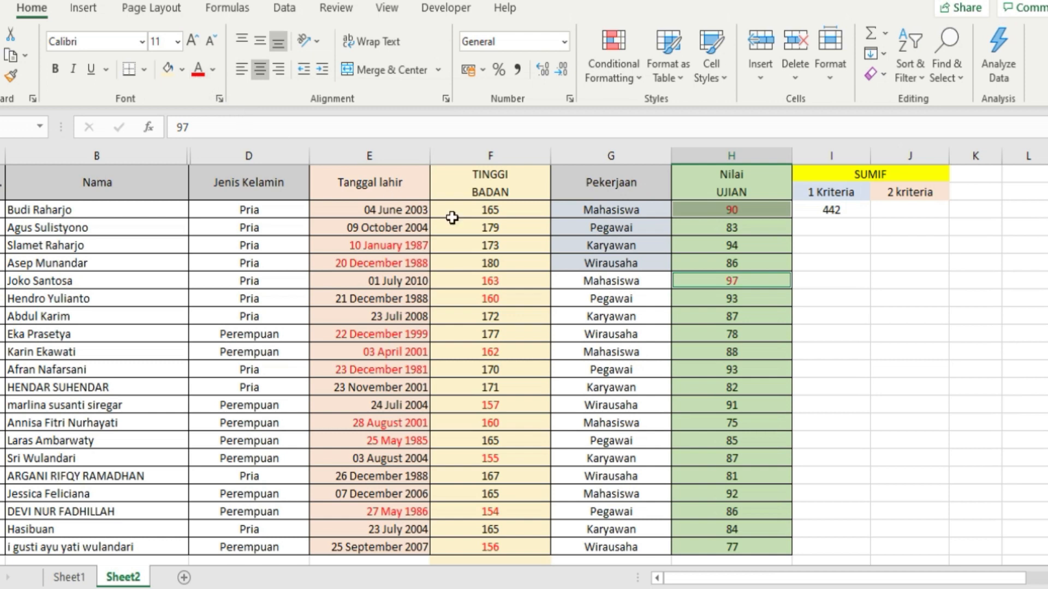
pyautogui.keyDown('ctrl'); pyautogui.click(690, 354); pyautogui.keyUp('ctrl')
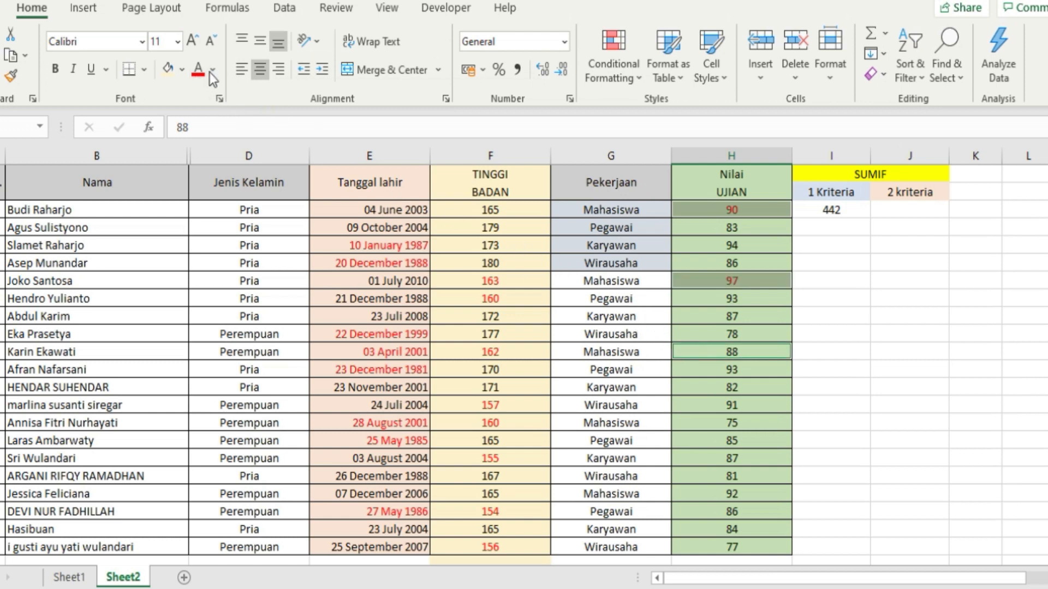
pyautogui.keyDown('ctrl'); pyautogui.click(690, 425); pyautogui.keyUp('ctrl')
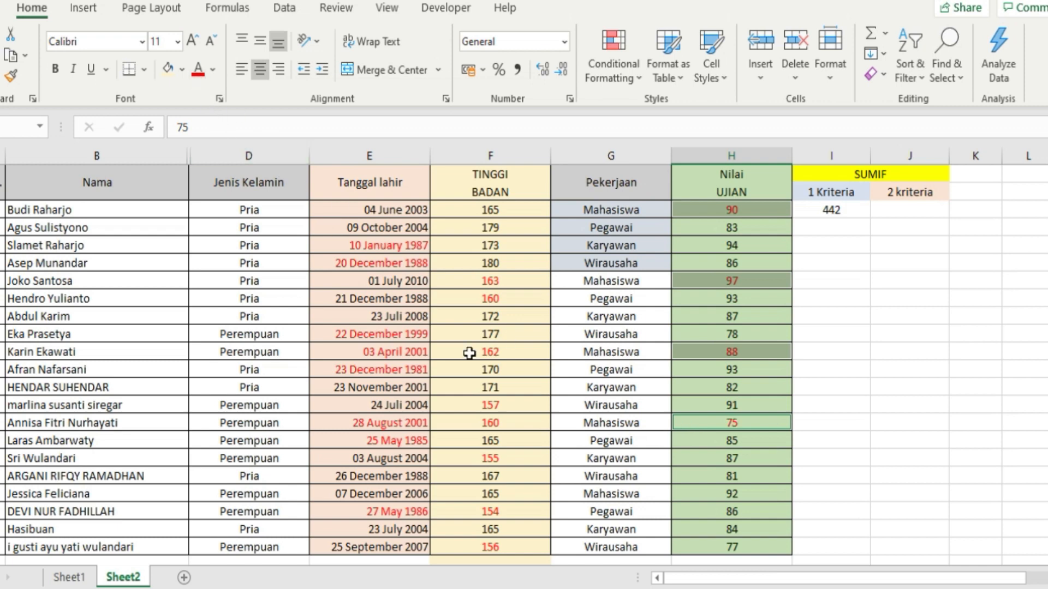
pyautogui.keyDown('ctrl'); pyautogui.click(691, 494); pyautogui.keyUp('ctrl')
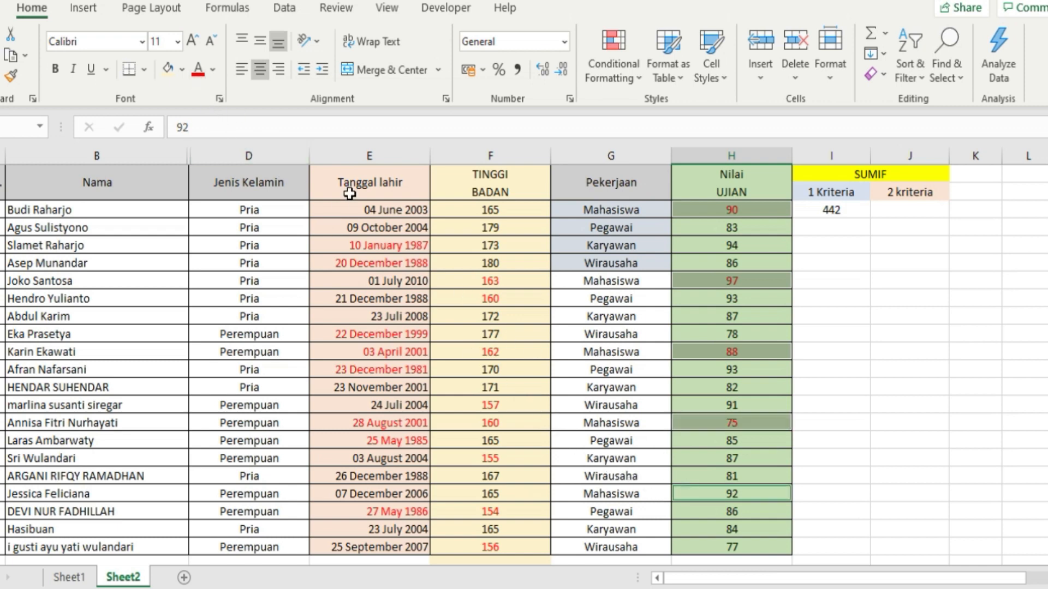
pyautogui.click(204, 72)
# Step: Copy the SUMIF formula from I6 down to I9 for the Pegawai, Karyawan and Wirausaha criteria
pyautogui.click(835, 213)
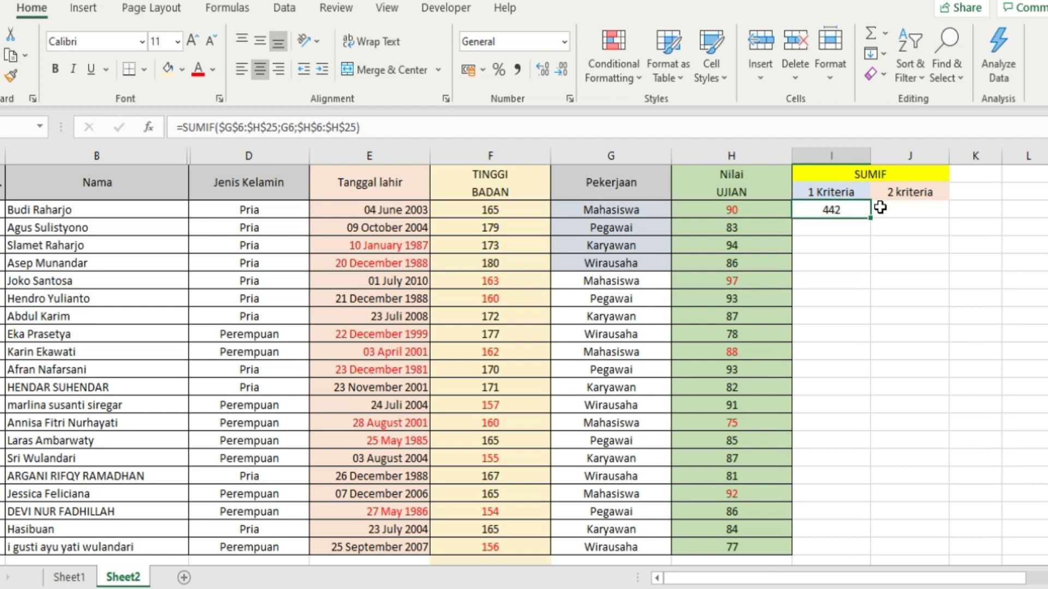
pyautogui.hotkey('ctrl', 'c')
pyautogui.hotkey('shift', 'Down')
pyautogui.hotkey('shift', 'Down')
pyautogui.hotkey('shift', 'Down')
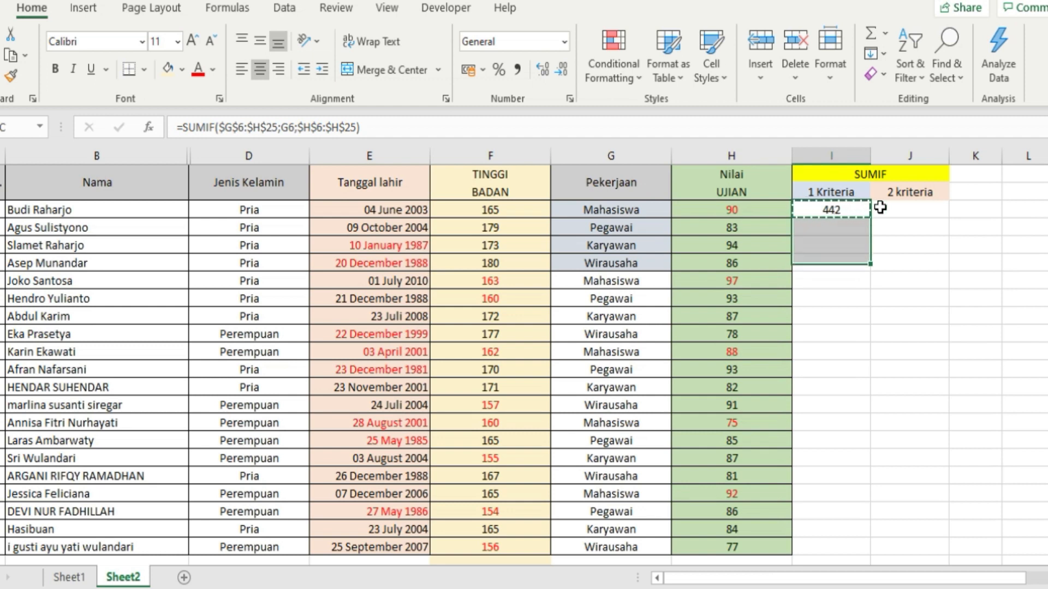
pyautogui.hotkey('ctrl', 'v')
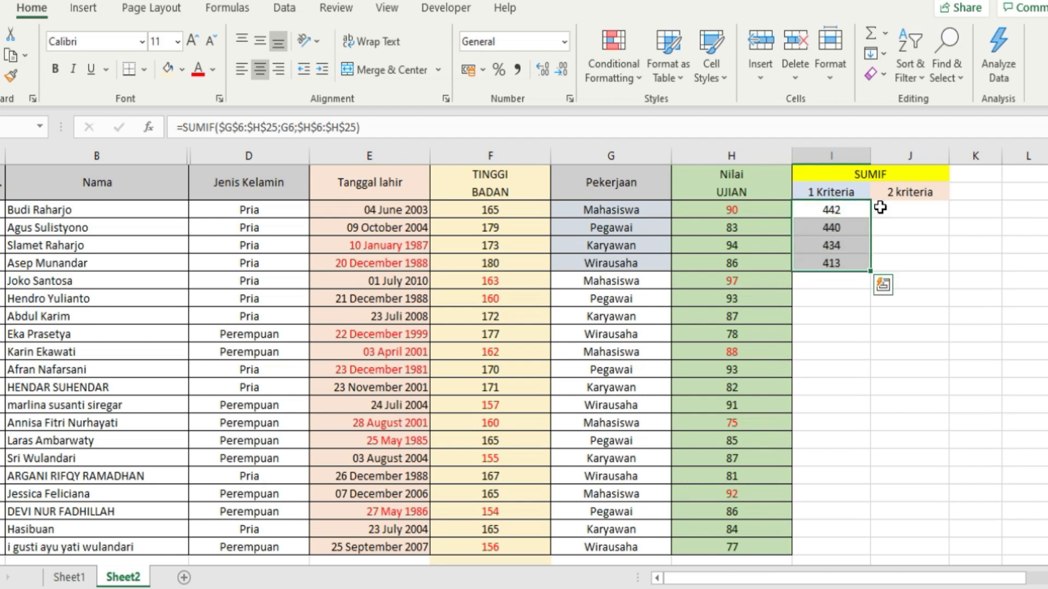
# Step: Select the Pegawai exam scores in H7, H11, H15, H19 and H23 together to check the Pegawai total
pyautogui.click(745, 233)
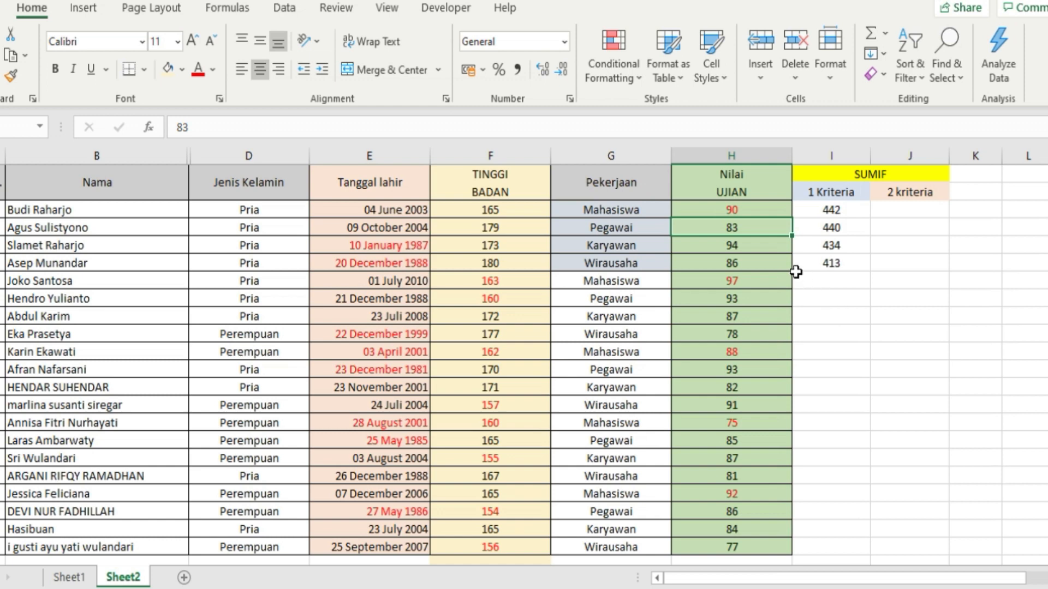
pyautogui.keyDown('ctrl'); pyautogui.click(721, 299); pyautogui.keyUp('ctrl')
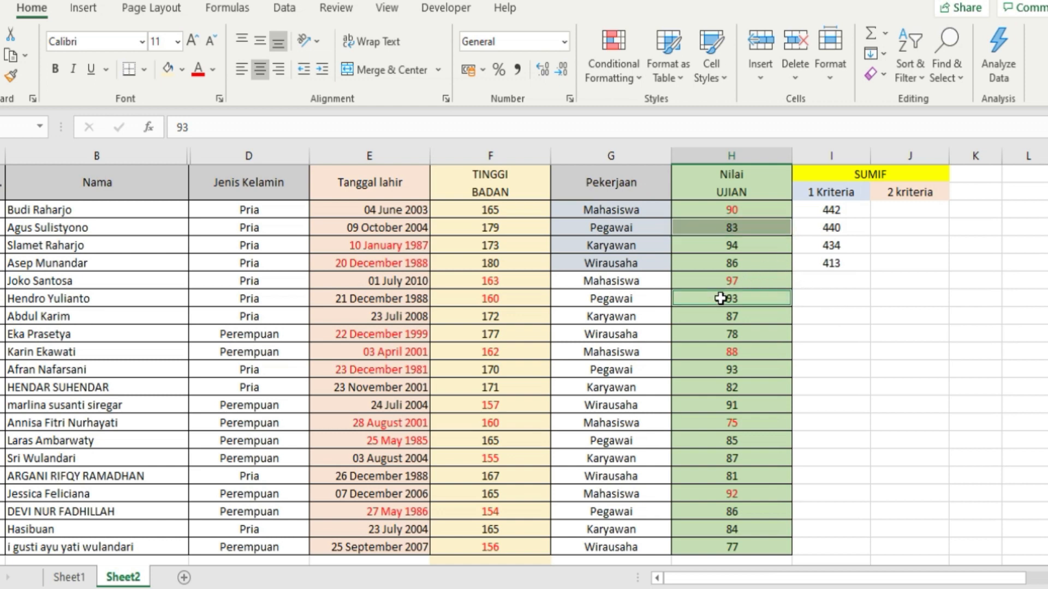
pyautogui.keyDown('ctrl'); pyautogui.click(733, 364); pyautogui.keyUp('ctrl')
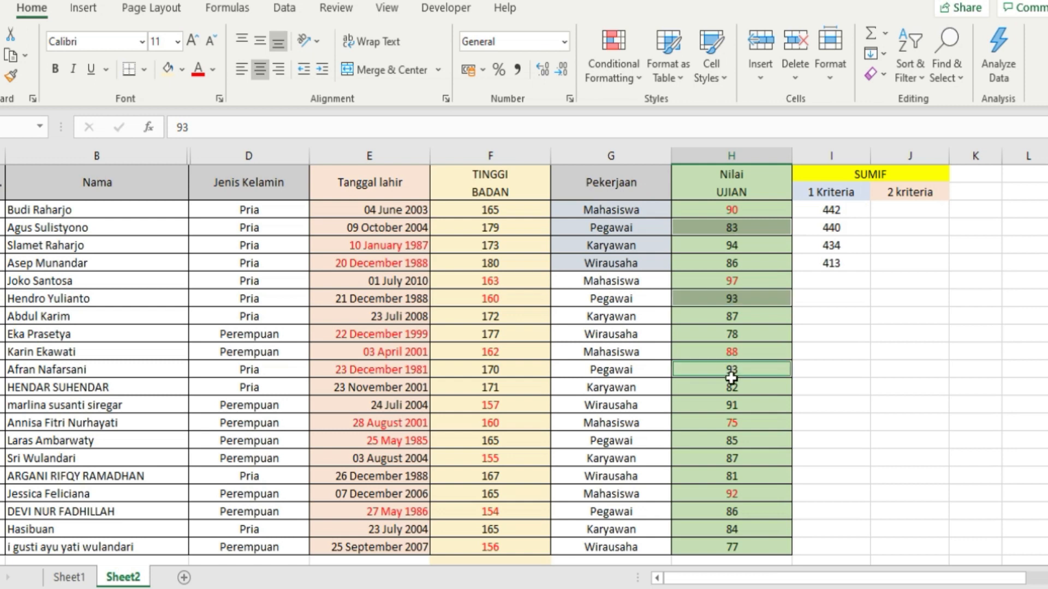
pyautogui.keyDown('ctrl'); pyautogui.click(729, 438); pyautogui.keyUp('ctrl')
pyautogui.keyDown('ctrl'); pyautogui.click(723, 511); pyautogui.keyUp('ctrl')
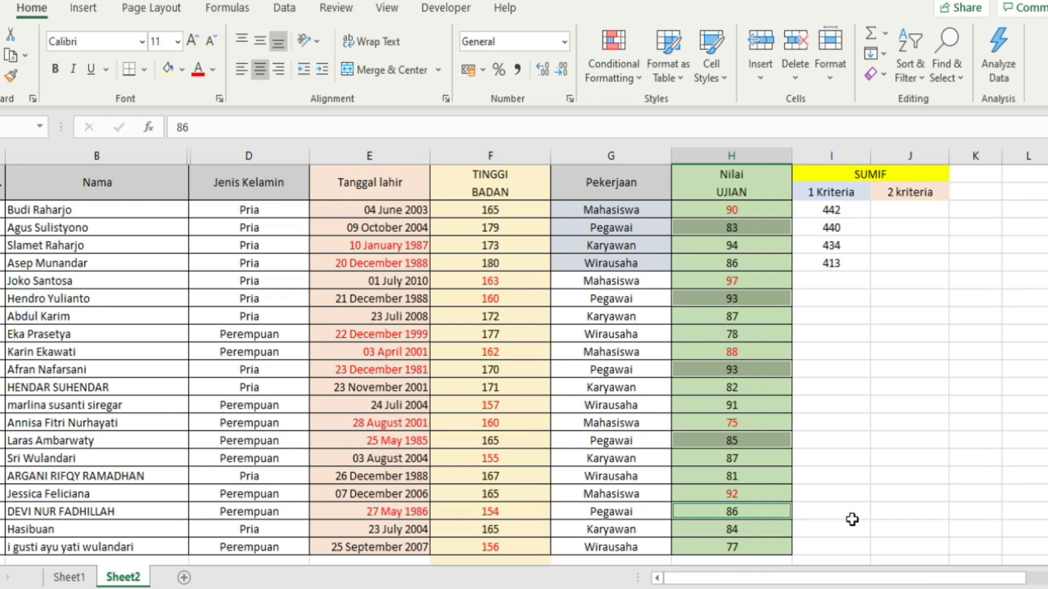
# Step: Select the Karyawan exam scores in H8, H12, H16, H20 and H24 together to check the Karyawan total
pyautogui.click(833, 246)
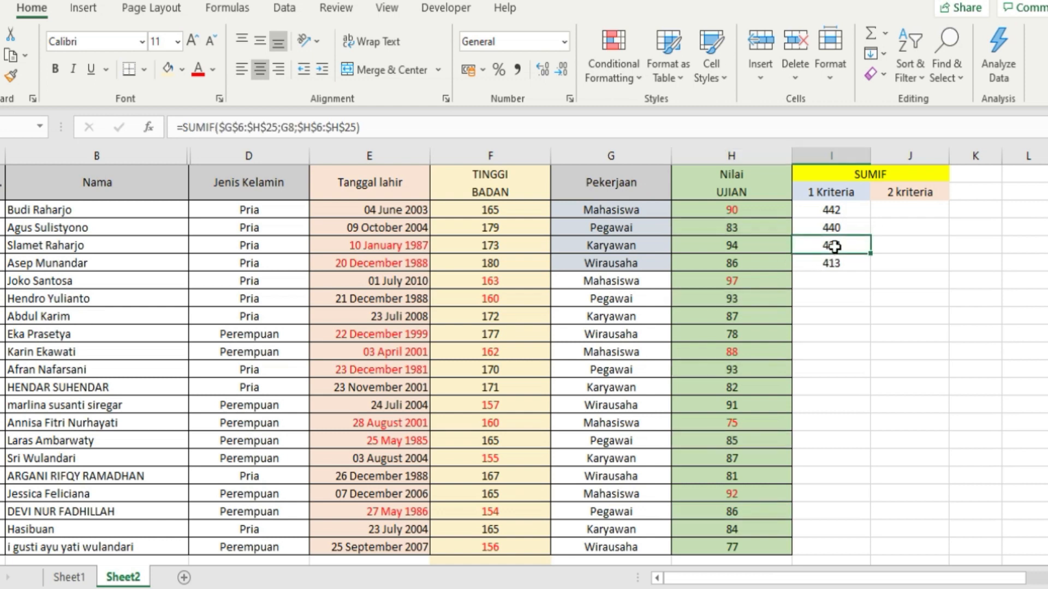
pyautogui.click(743, 246)
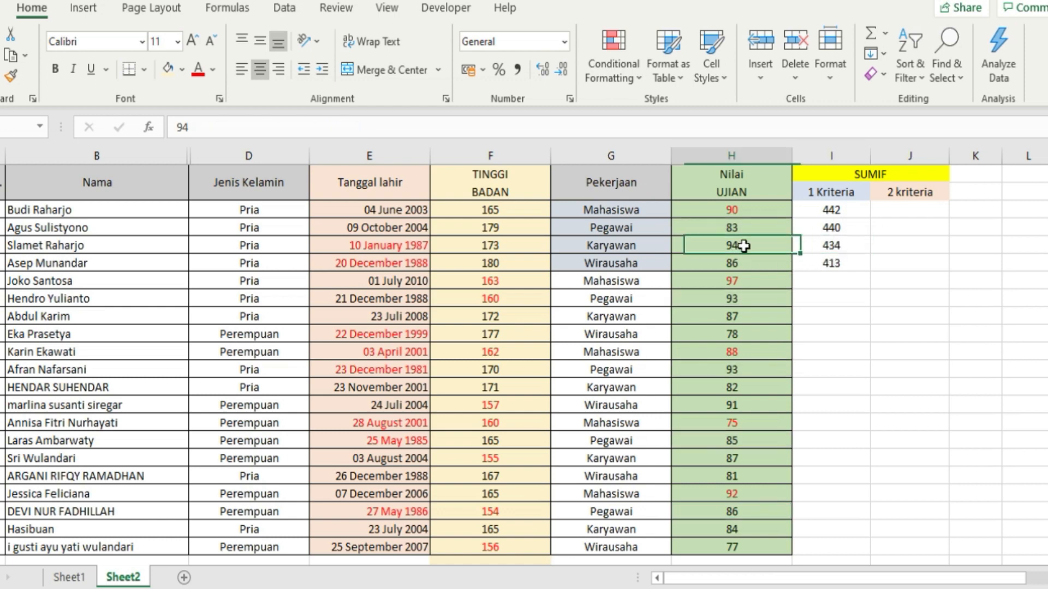
pyautogui.keyDown('ctrl'); pyautogui.click(749, 319); pyautogui.keyUp('ctrl')
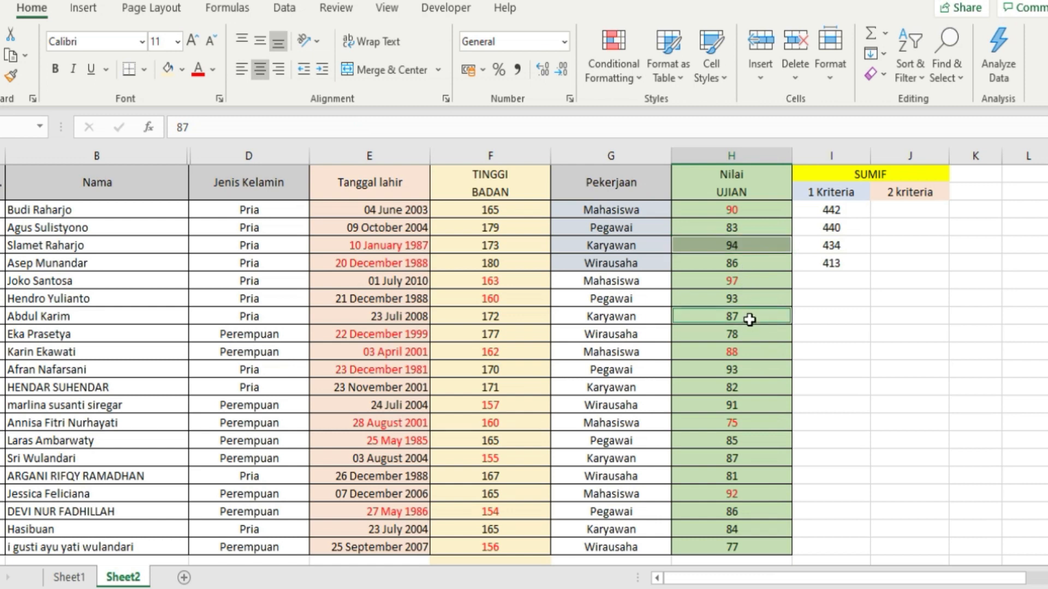
pyautogui.keyDown('ctrl'); pyautogui.click(739, 386); pyautogui.keyUp('ctrl')
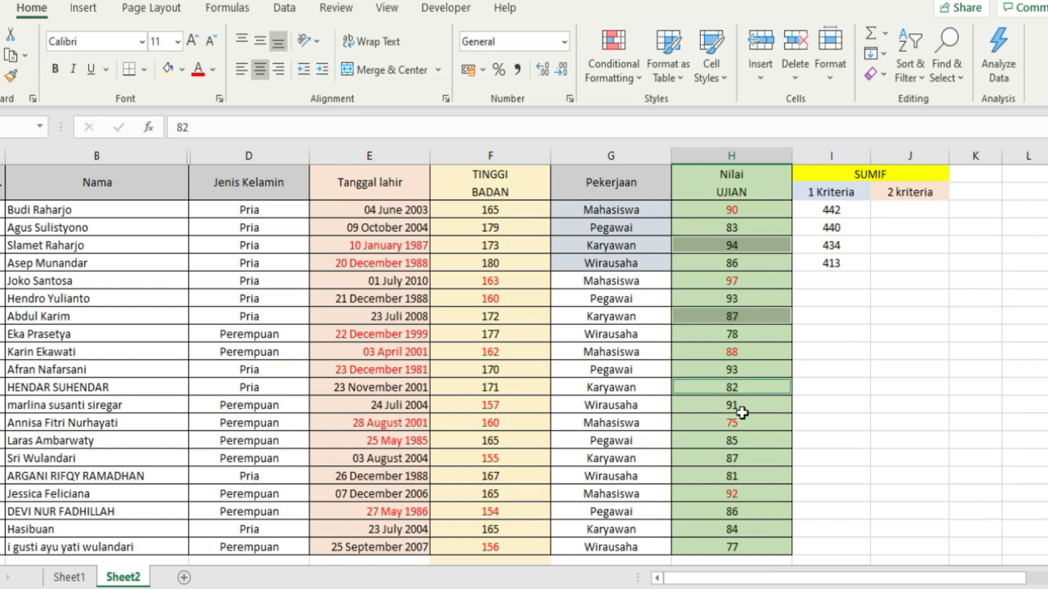
pyautogui.keyDown('ctrl'); pyautogui.click(735, 459); pyautogui.keyUp('ctrl')
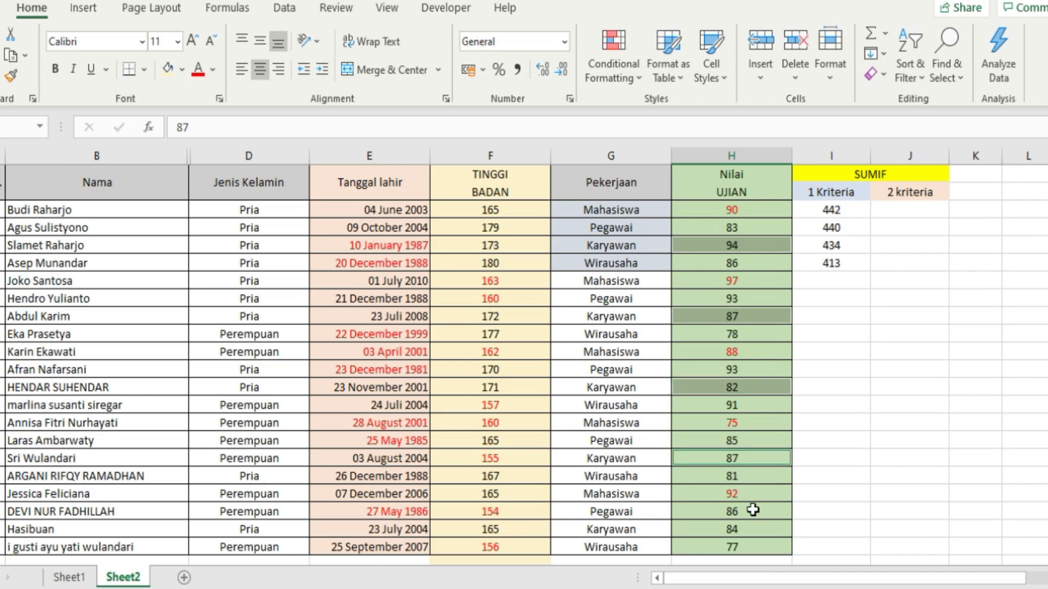
pyautogui.keyDown('ctrl'); pyautogui.click(756, 532); pyautogui.keyUp('ctrl')
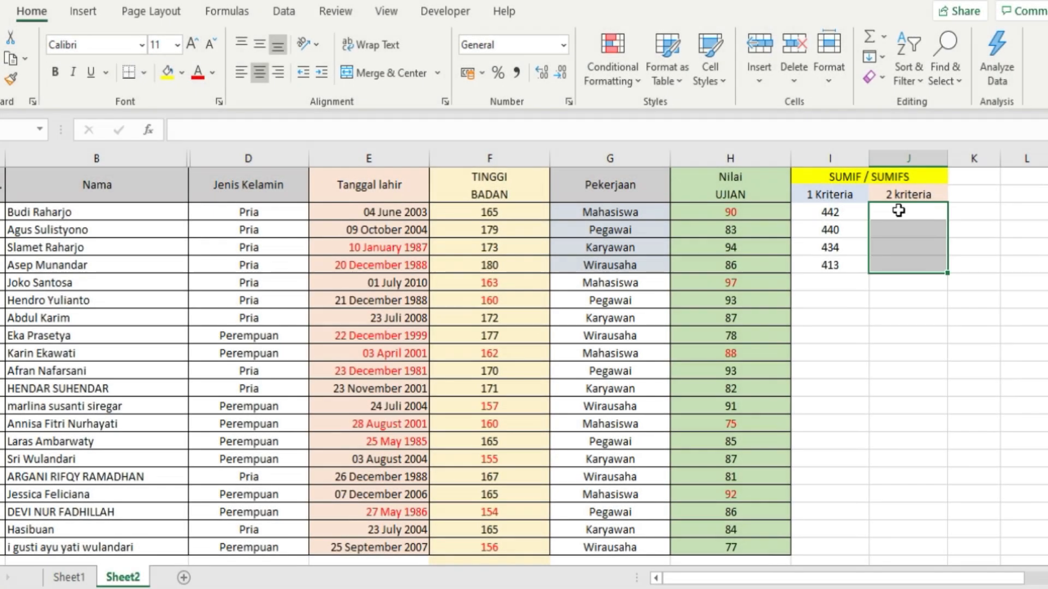
# Step: Review the SUMIF / SUMIFS and 2 kriteria headings and the Pekerjaan and Jenis Kelamin columns that supply the two criteria
pyautogui.click(884, 176)
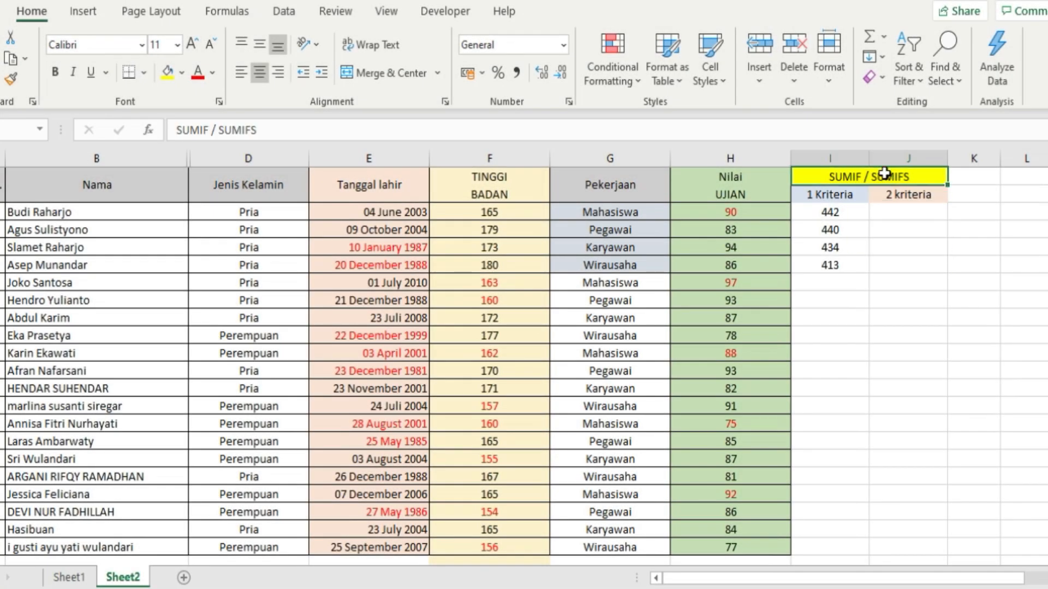
pyautogui.doubleClick(880, 177)
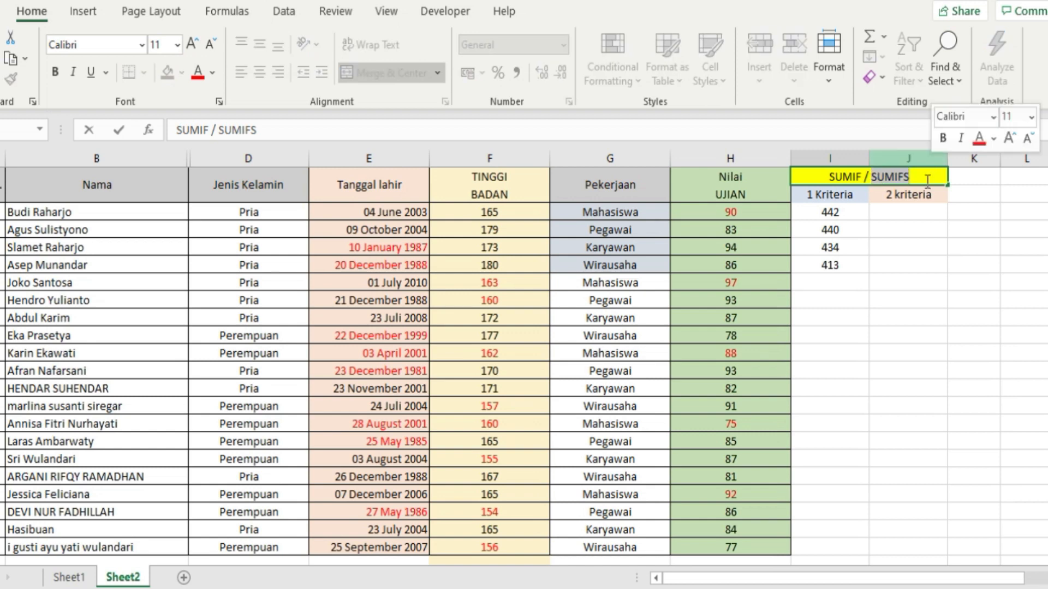
pyautogui.click(917, 210)
pyautogui.click(912, 194)
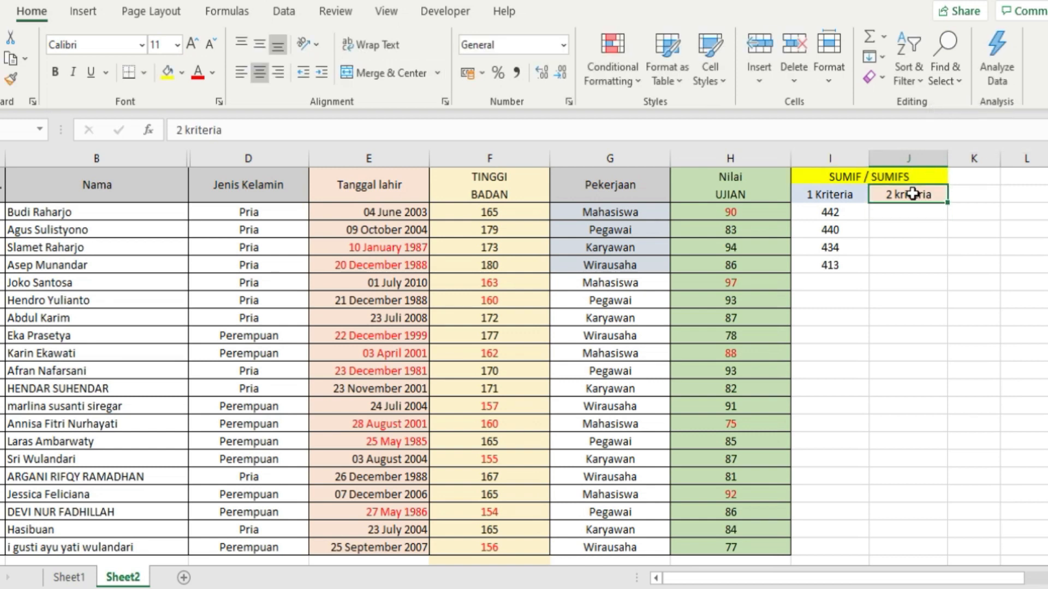
pyautogui.click(613, 158)
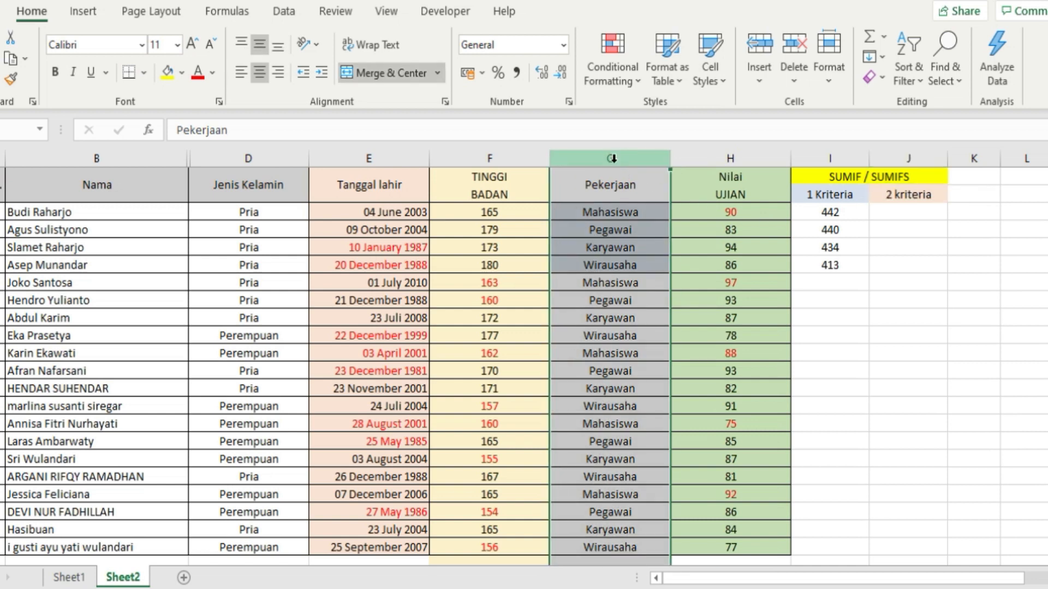
pyautogui.click(267, 156)
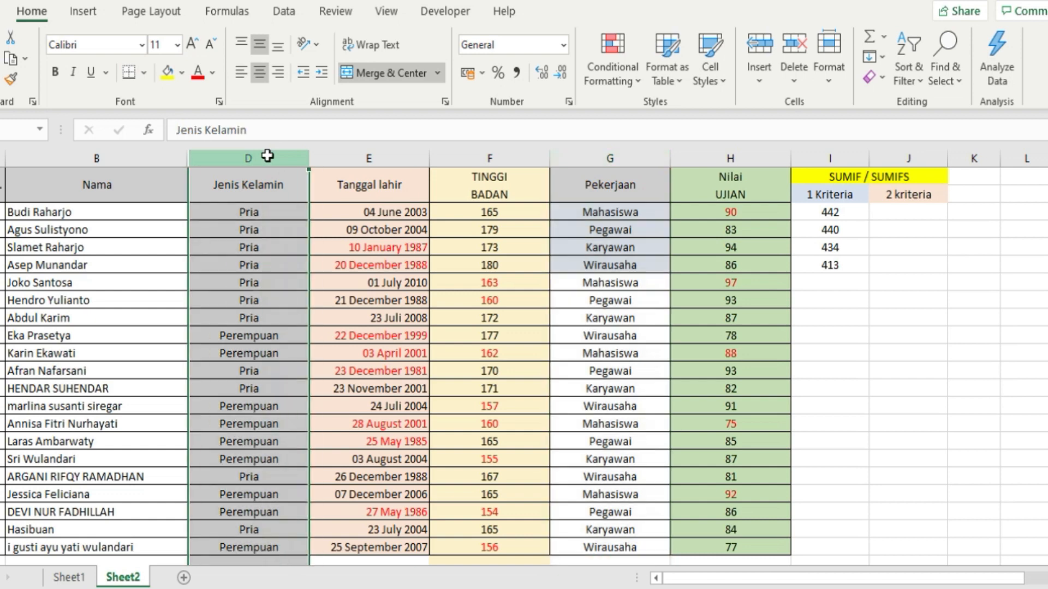
# Step: Insert a SUMIFS function in J6 with the exam scores H6:H25 as the sum range
pyautogui.click(882, 210)
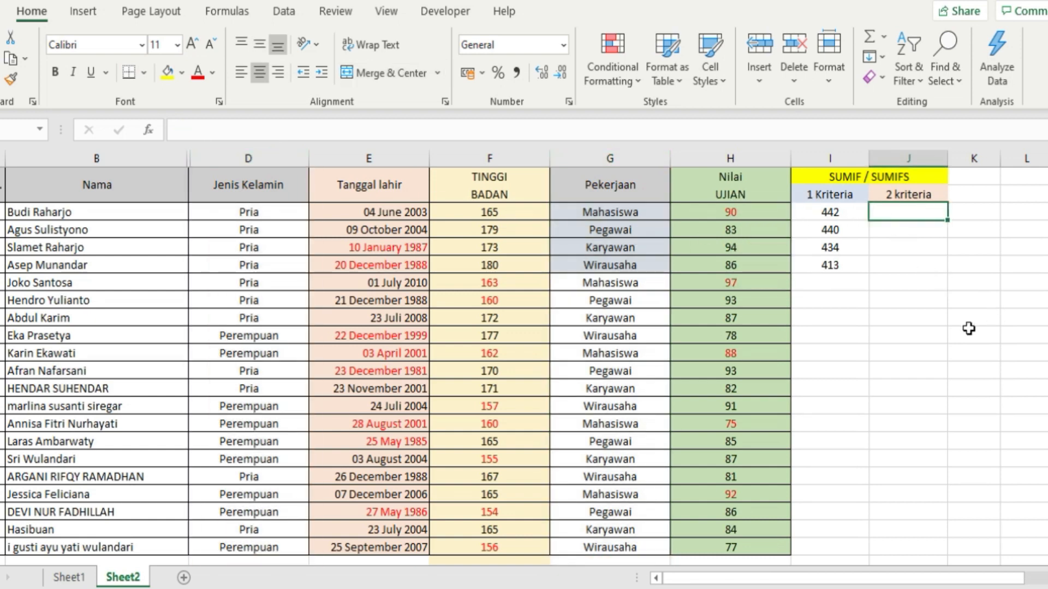
pyautogui.click(147, 131)
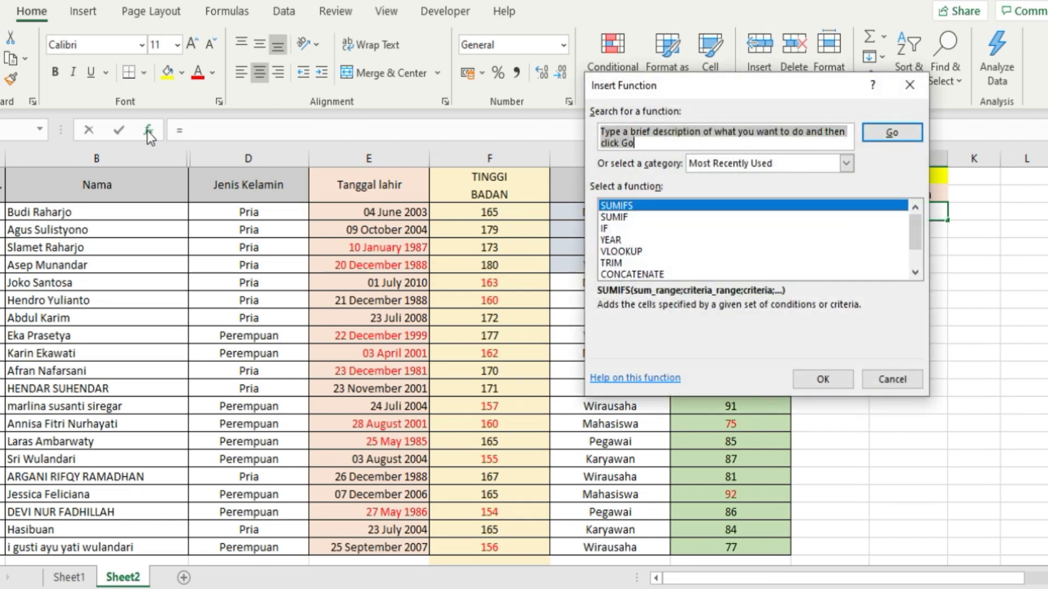
pyautogui.doubleClick(616, 205)
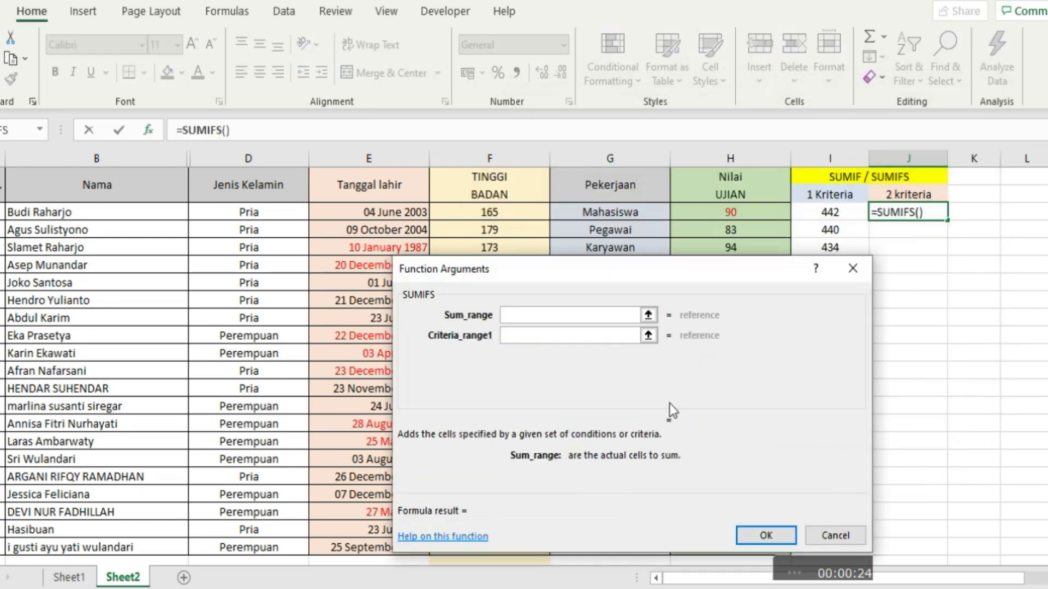
pyautogui.moveTo(669, 404); pyautogui.dragTo(306, 231)
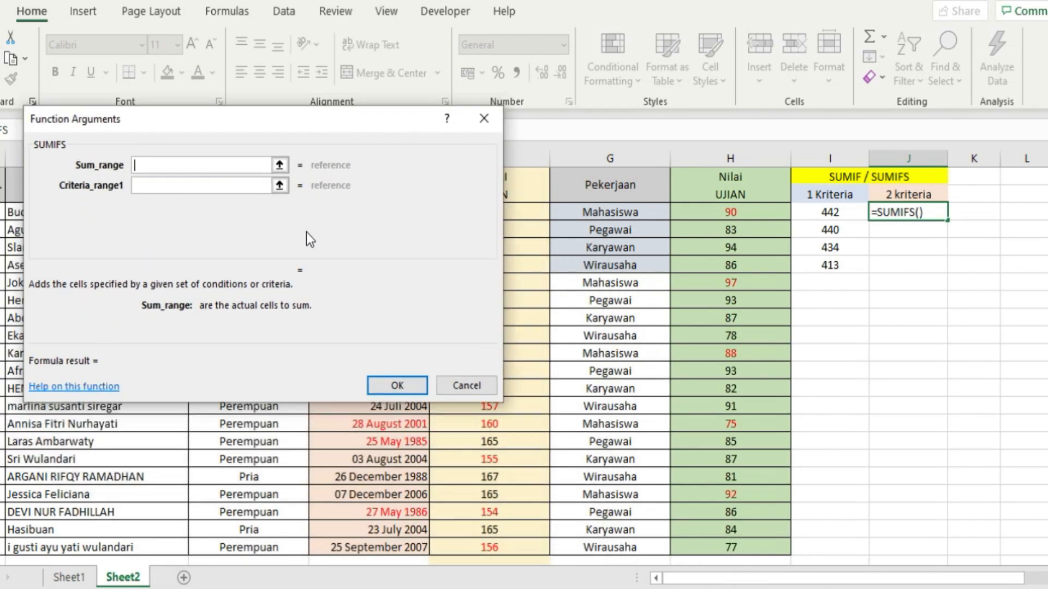
pyautogui.click(699, 210)
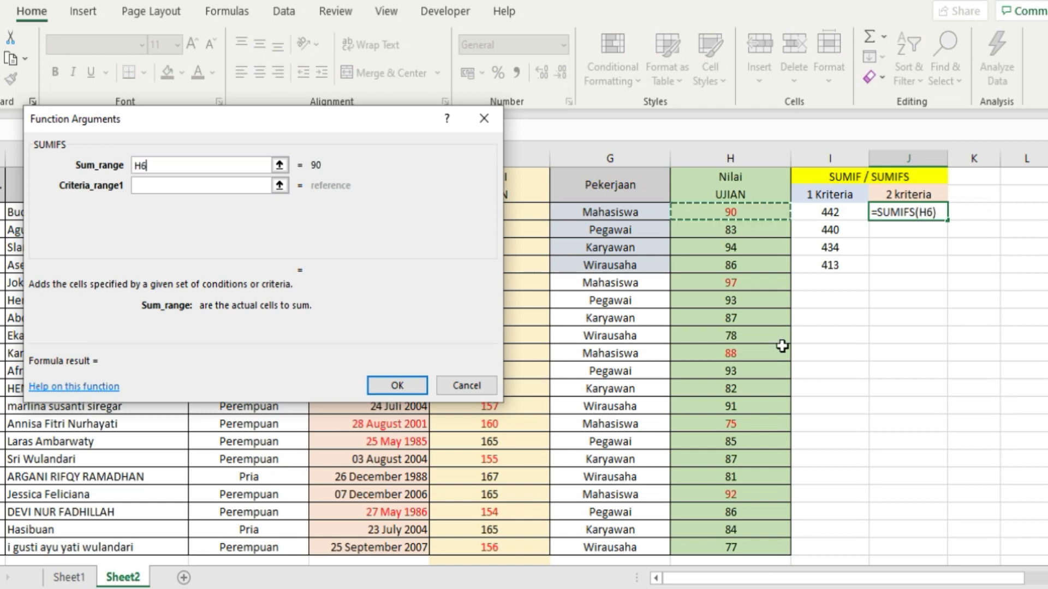
pyautogui.scroll(-1, 782, 346)
pyautogui.scroll(-2, 782, 346)
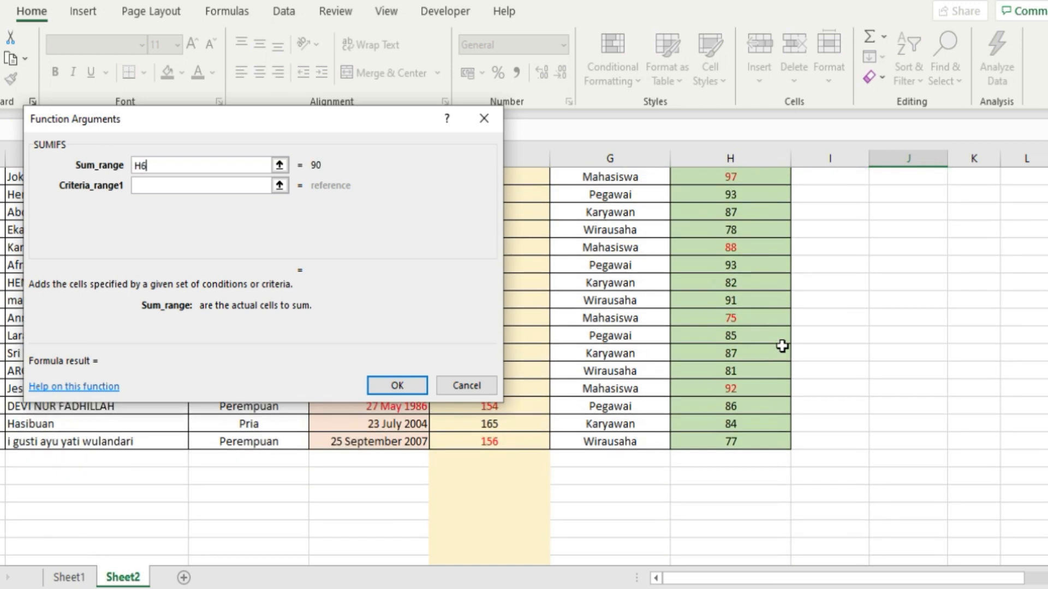
pyautogui.keyDown('shift'); pyautogui.click(762, 446); pyautogui.keyUp('shift')
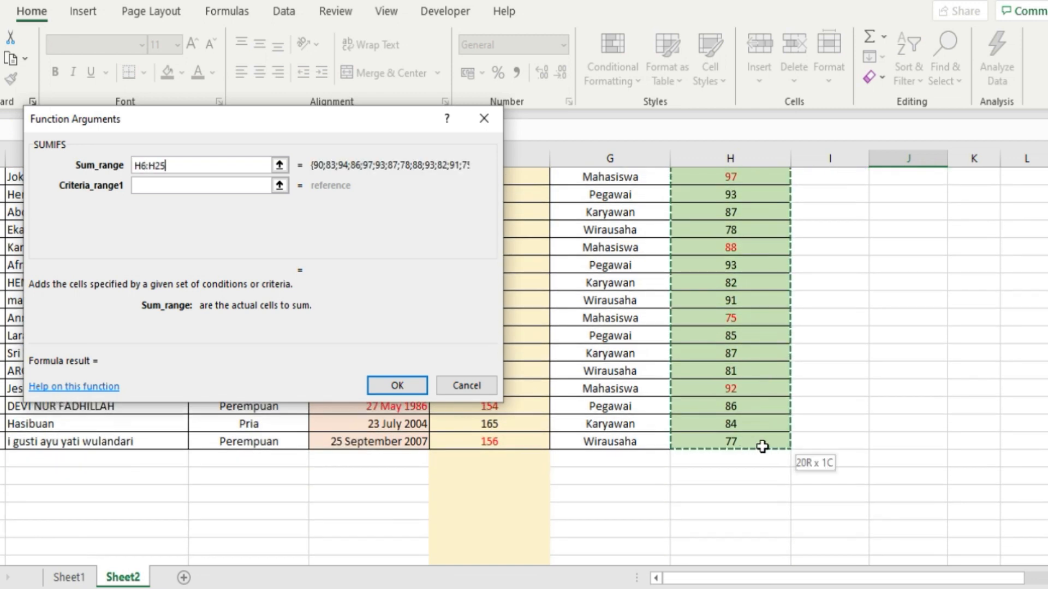
# Step: Set the first SUMIFS criteria range to the occupations G6:G25 and its criterion to G6, Mahasiswa
pyautogui.click(257, 188)
pyautogui.moveTo(361, 120); pyautogui.dragTo(215, 306)
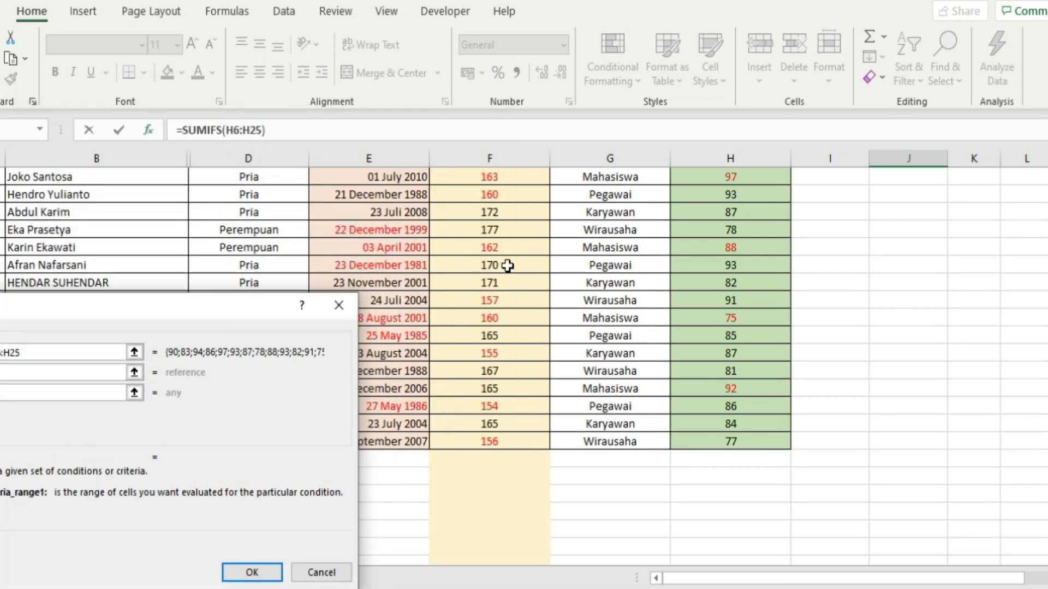
pyautogui.scroll(3, 579, 253)
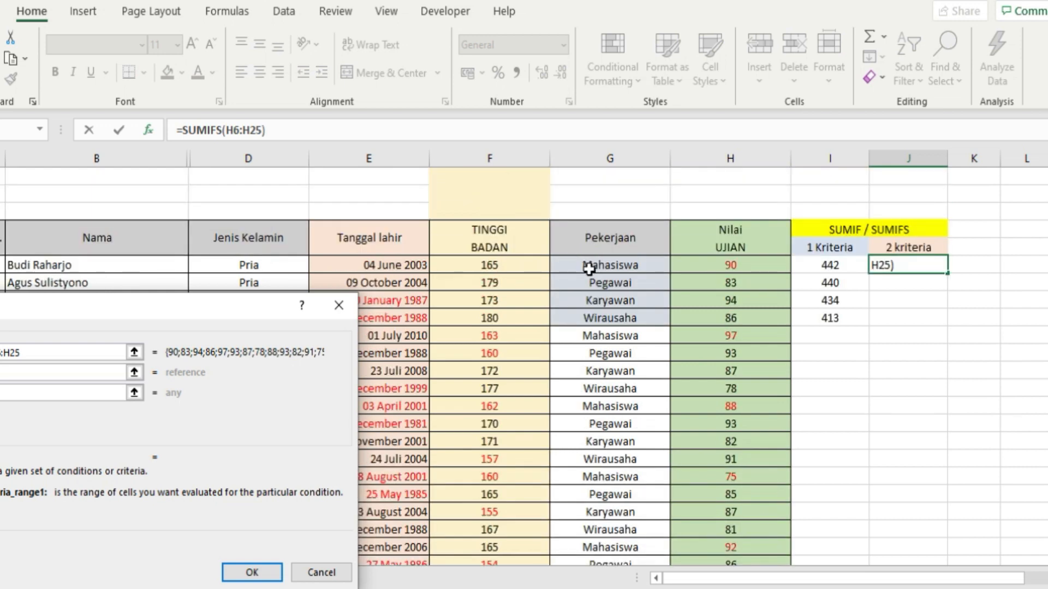
pyautogui.moveTo(243, 372); pyautogui.dragTo(298, 303)
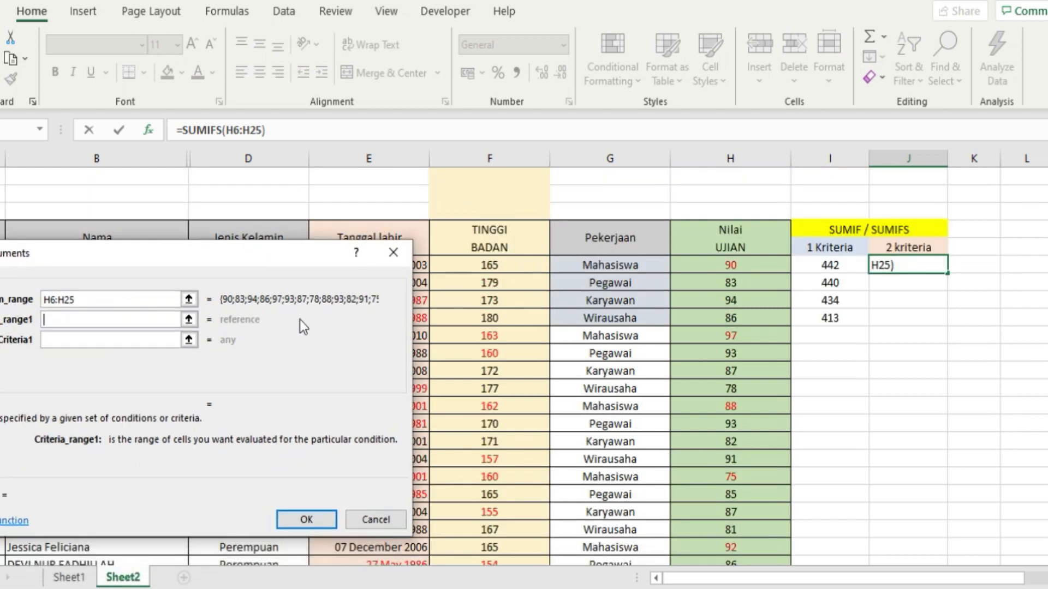
pyautogui.moveTo(602, 265); pyautogui.dragTo(610, 438)
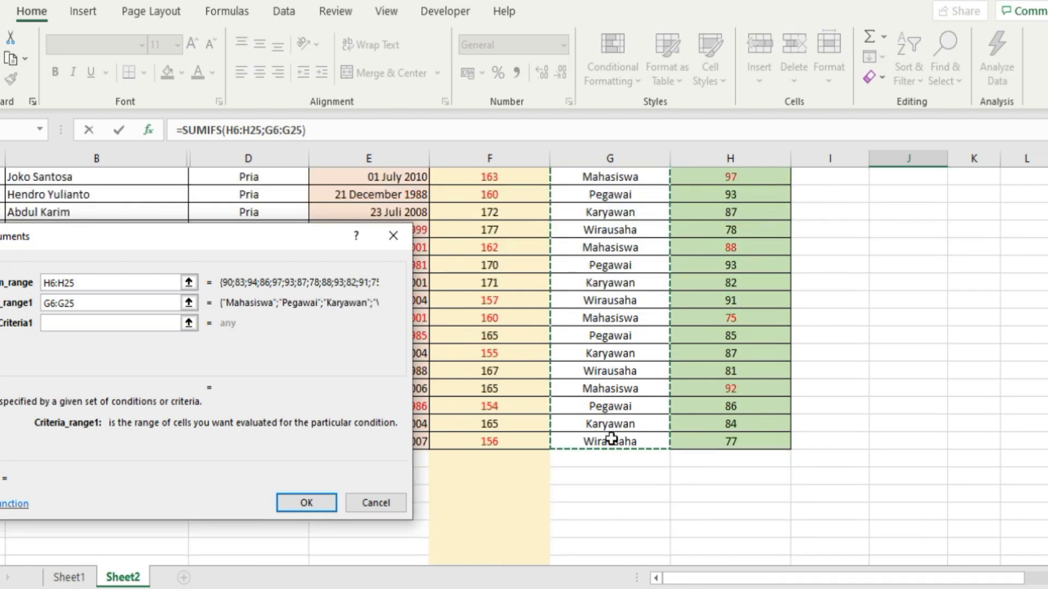
pyautogui.click(161, 323)
pyautogui.scroll(3, 554, 293)
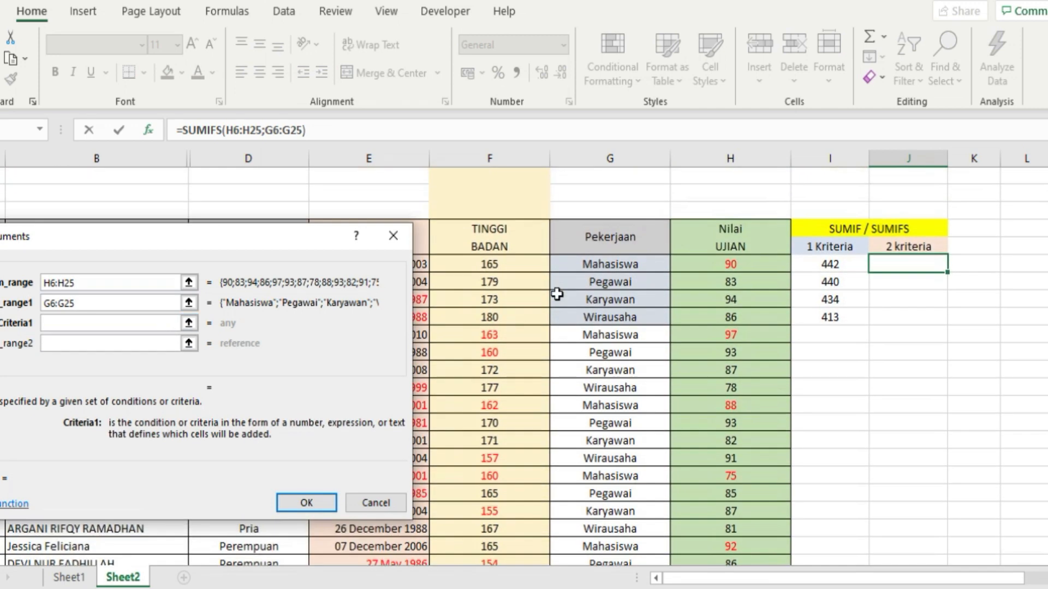
pyautogui.click(602, 263)
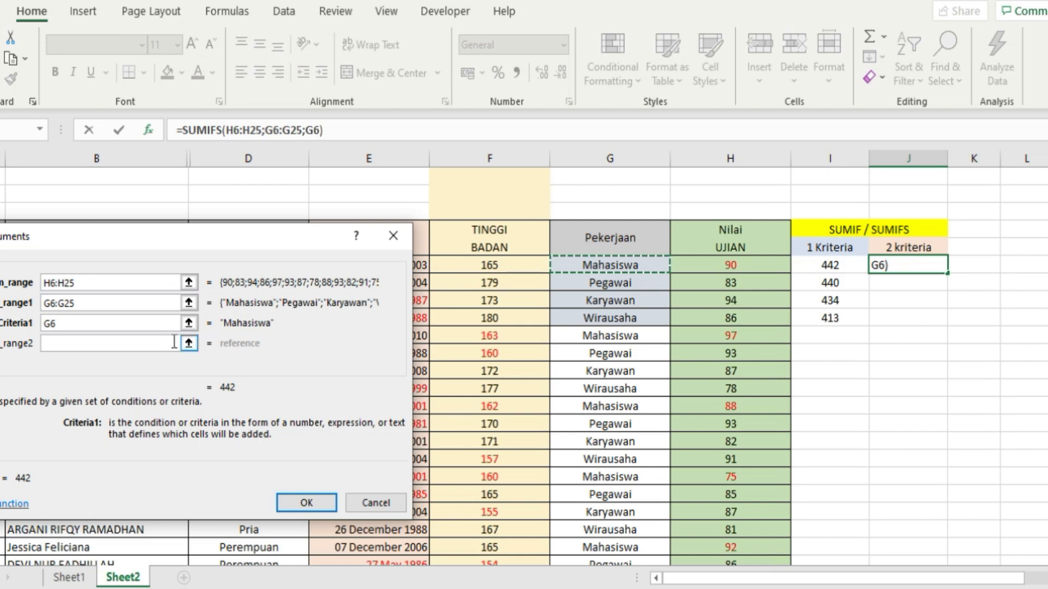
# Step: Set the second criteria range to the genders D6:D25 with criterion D6, Pria, and complete the SUMIFS formula
pyautogui.click(153, 347)
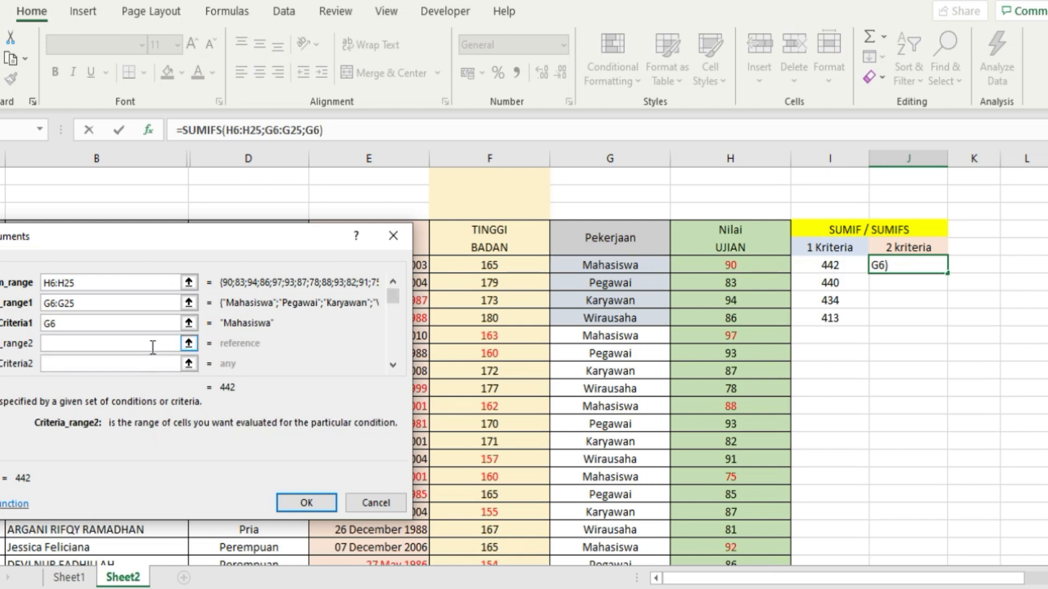
pyautogui.moveTo(270, 243); pyautogui.dragTo(825, 197)
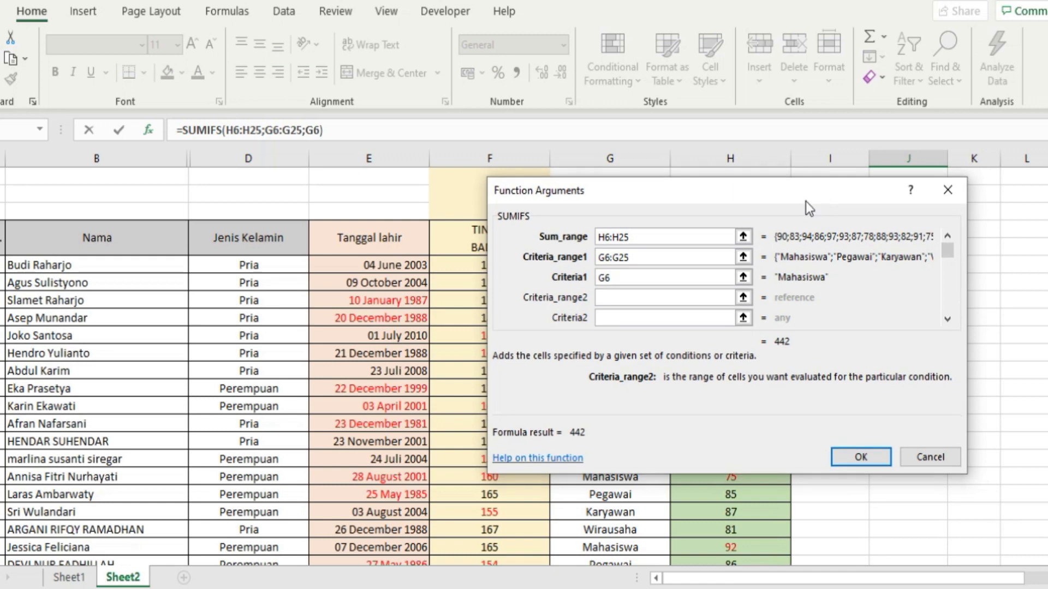
pyautogui.click(264, 265)
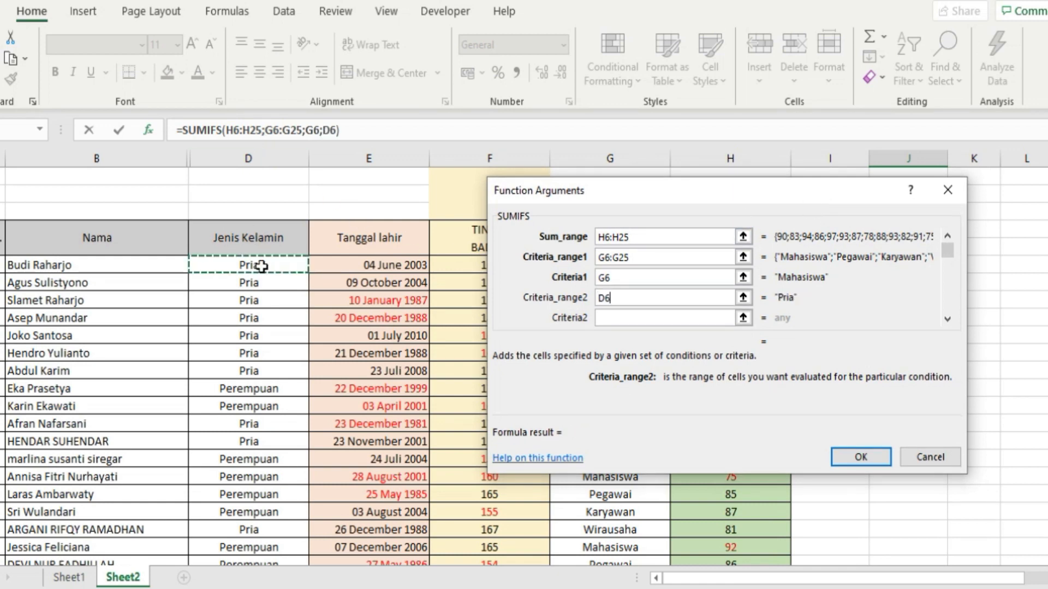
pyautogui.scroll(-4, 227, 333)
pyautogui.keyDown('shift'); pyautogui.click(264, 391); pyautogui.keyUp('shift')
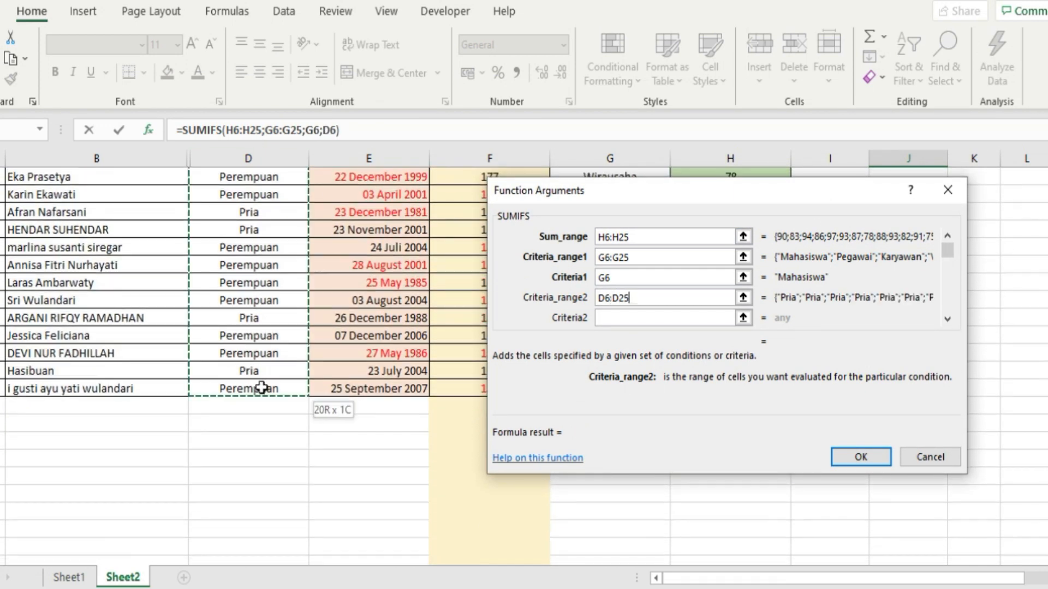
pyautogui.click(609, 318)
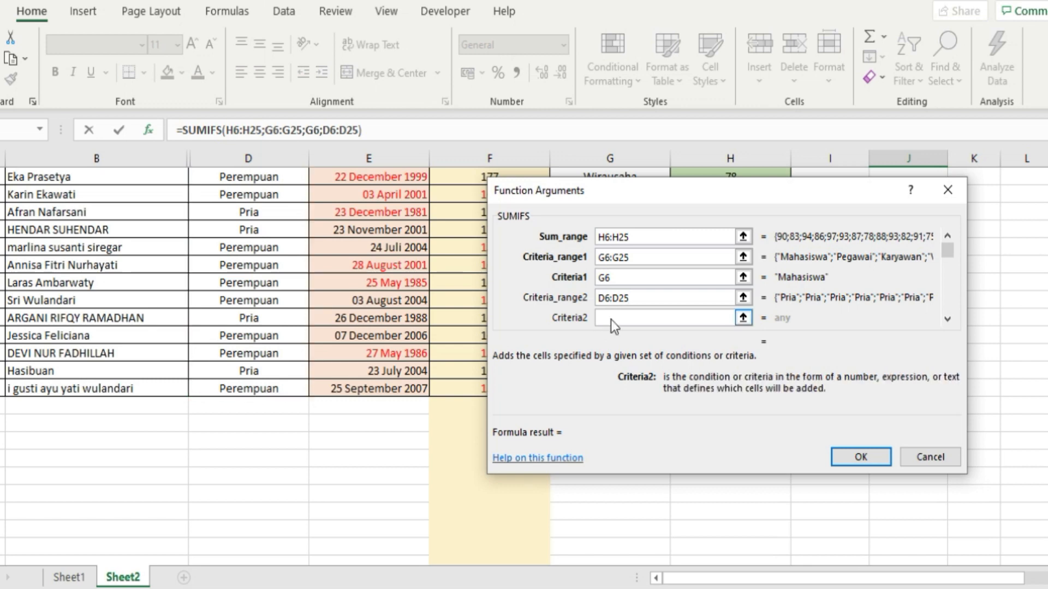
pyautogui.scroll(3, 333, 318)
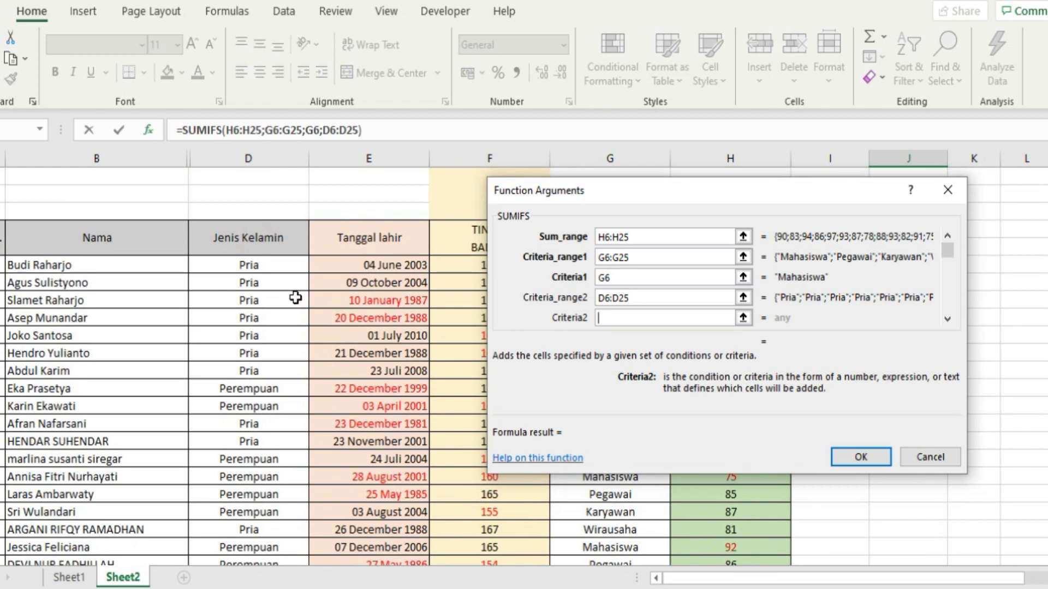
pyautogui.click(282, 268)
pyautogui.click(856, 458)
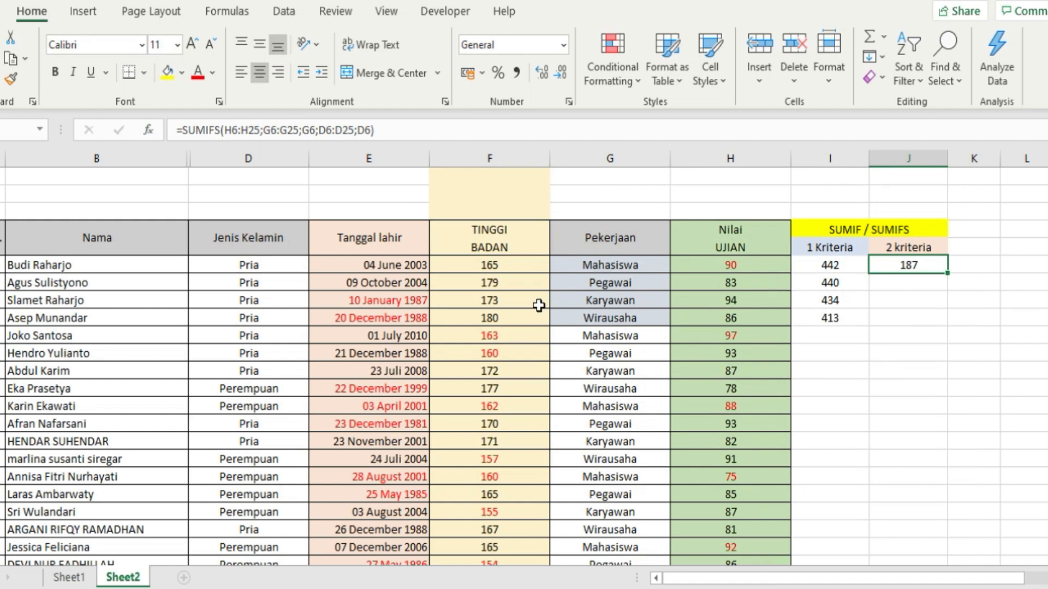
# Step: Fill the two criteria cells, Pria in D6 and Mahasiswa in G6, with yellow and select the SUMIFS result in J6
pyautogui.click(278, 266)
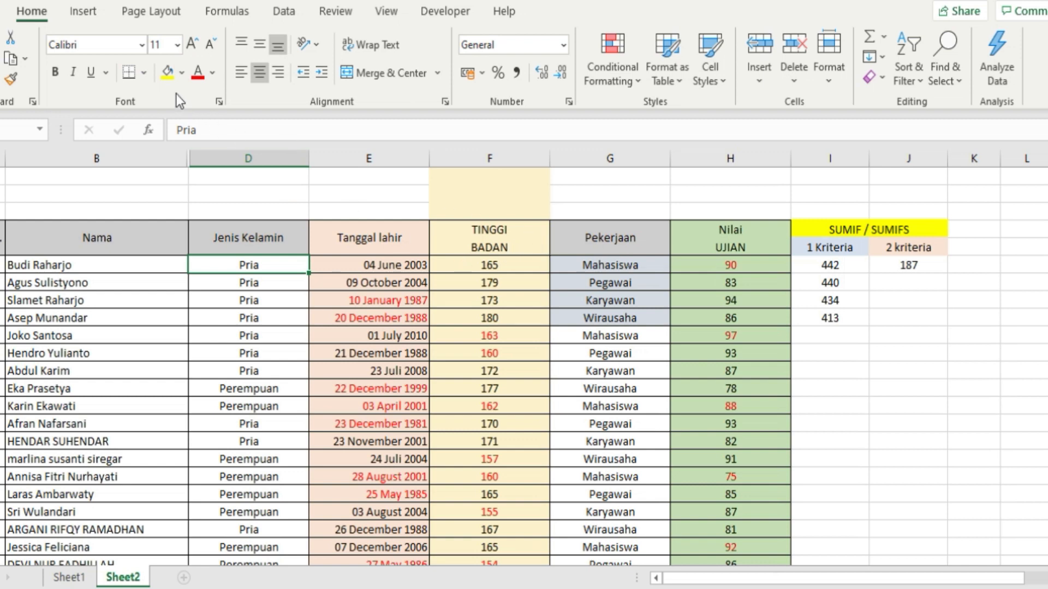
pyautogui.click(169, 70)
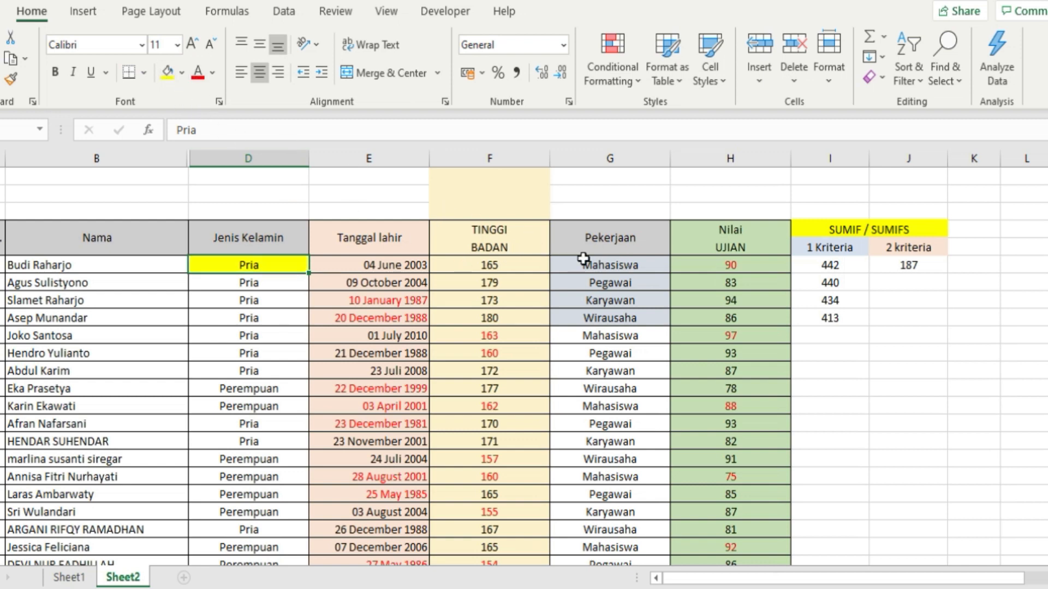
pyautogui.keyDown('ctrl'); pyautogui.click(597, 264); pyautogui.keyUp('ctrl')
pyautogui.click(167, 71)
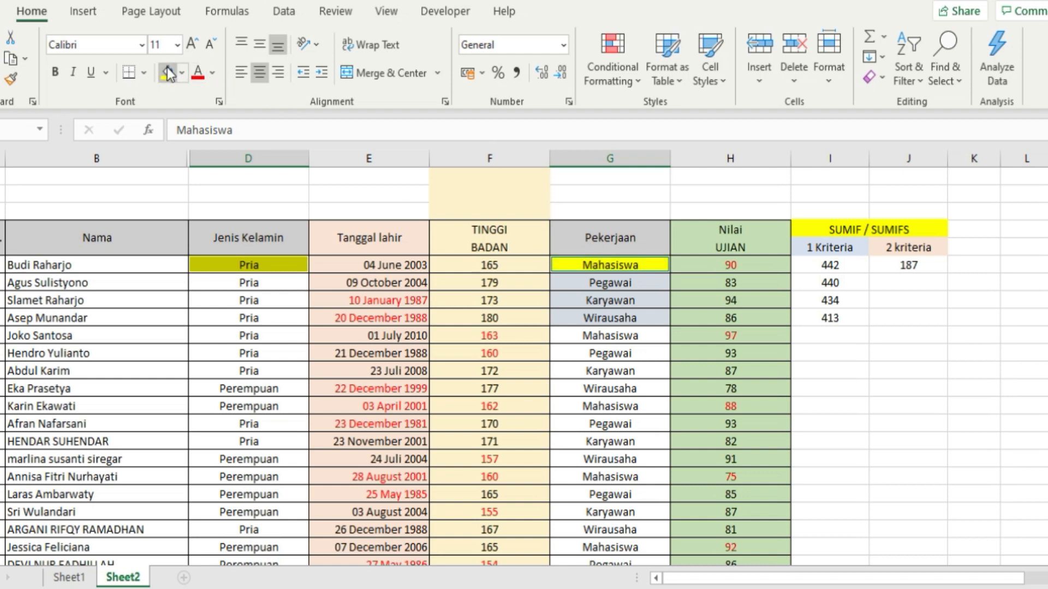
pyautogui.click(899, 266)
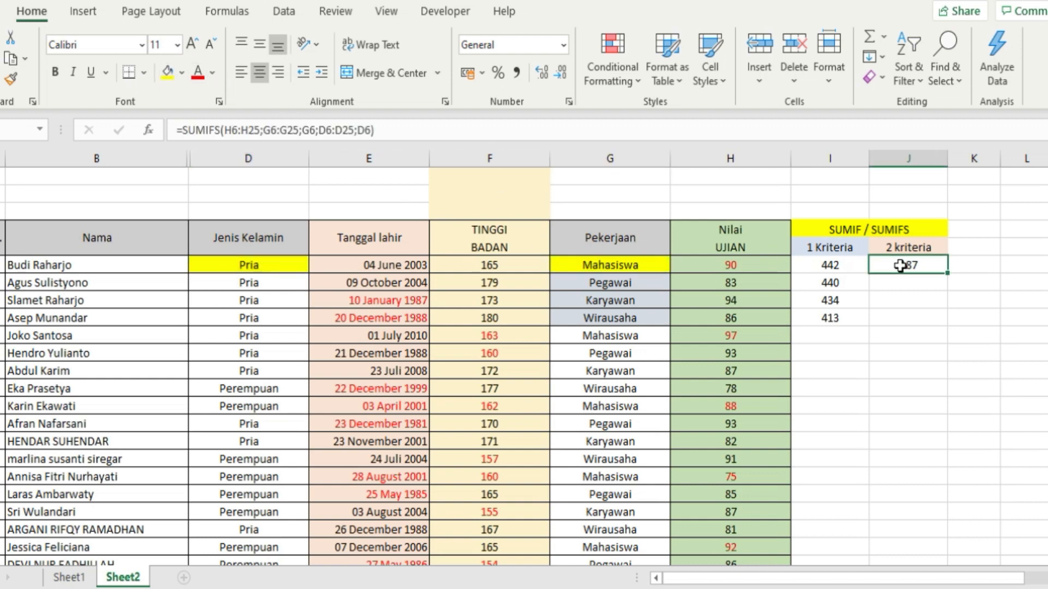
# Step: Fill the exam scores of the male Mahasiswa rows, H6 and H10, with yellow
pyautogui.click(739, 264)
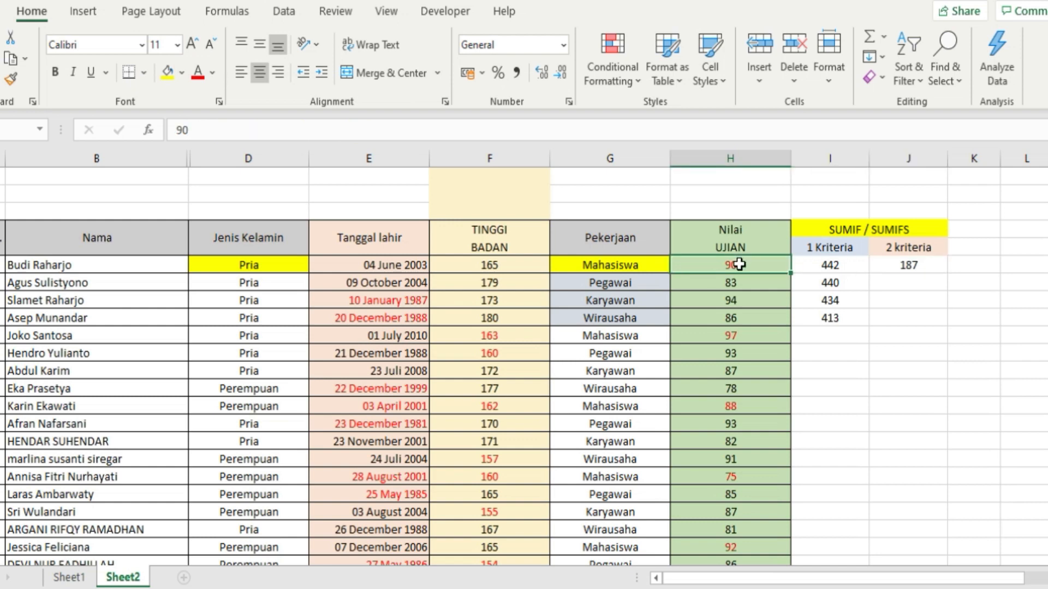
pyautogui.keyDown('ctrl'); pyautogui.click(734, 336); pyautogui.keyUp('ctrl')
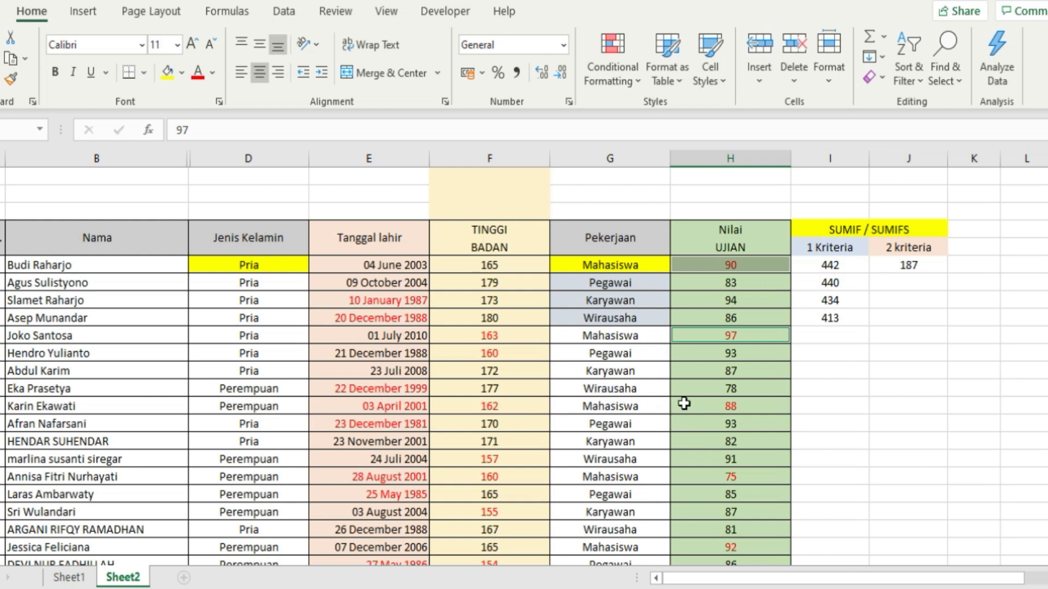
pyautogui.scroll(-2, 684, 403)
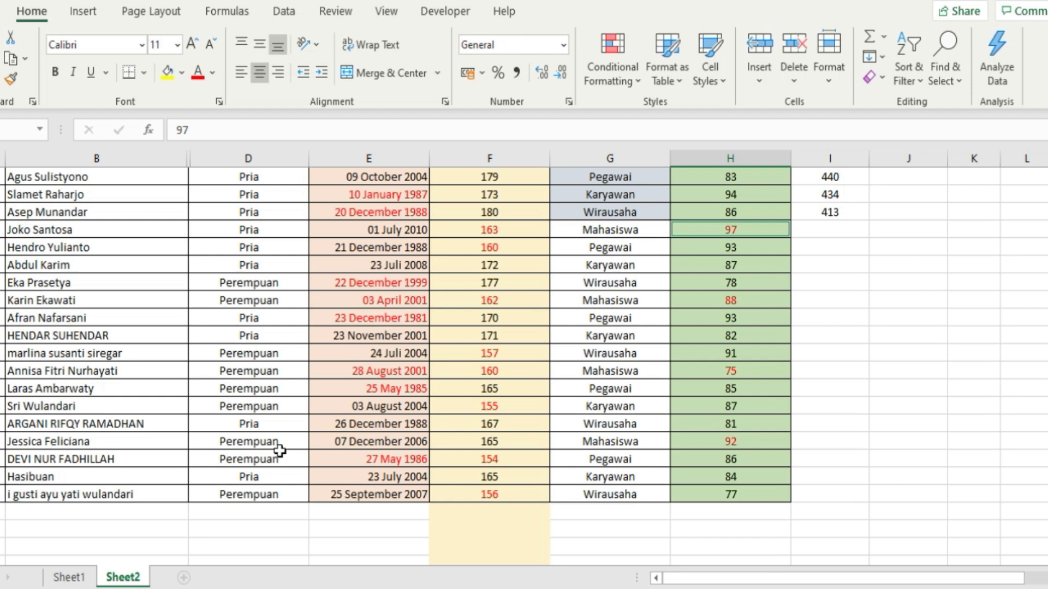
pyautogui.scroll(2, 671, 403)
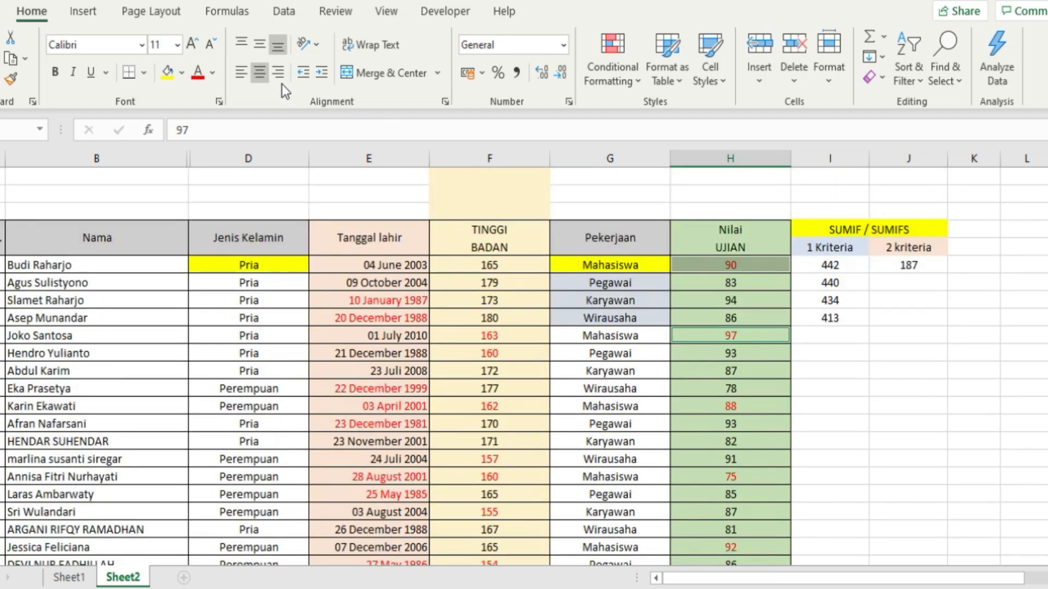
pyautogui.click(167, 71)
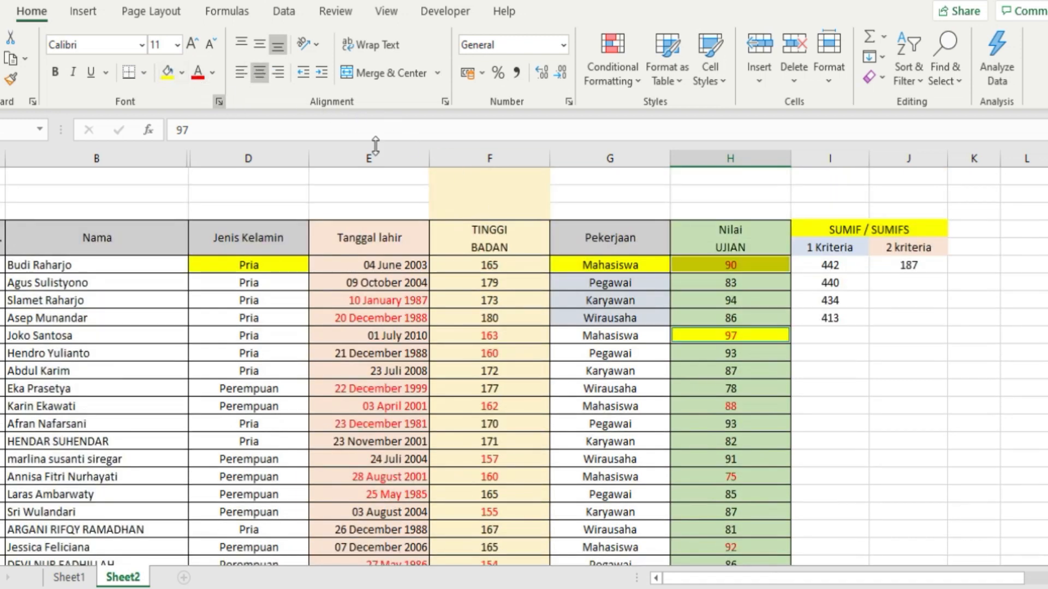
pyautogui.click(708, 263)
pyautogui.click(732, 331)
pyautogui.click(739, 267)
# Step: Copy the SUMIFS formula from J6 into J7
pyautogui.click(925, 263)
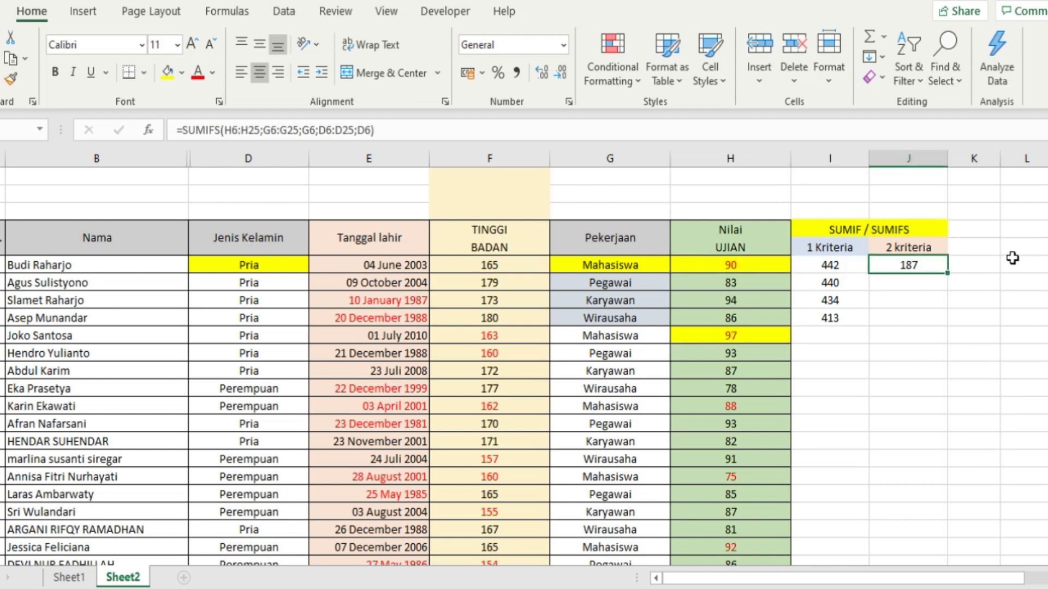
pyautogui.hotkey('ctrl', 'c')
pyautogui.press('Down')
pyautogui.hotkey('ctrl', 'v')
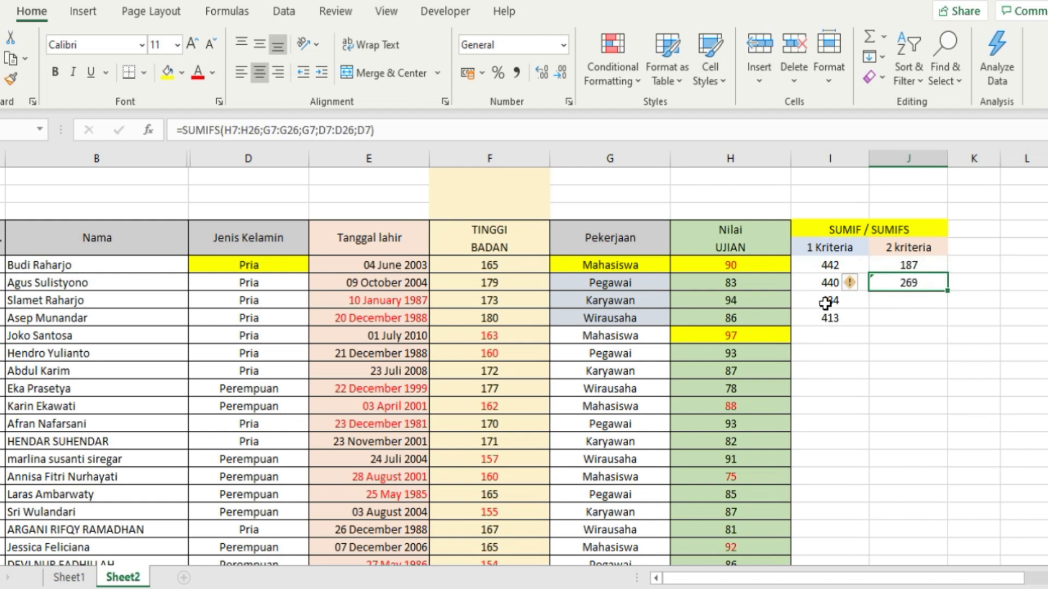
# Step: Fill the second row's criteria cells, Pria in D7 and Pegawai in G7, with light grey
pyautogui.click(251, 285)
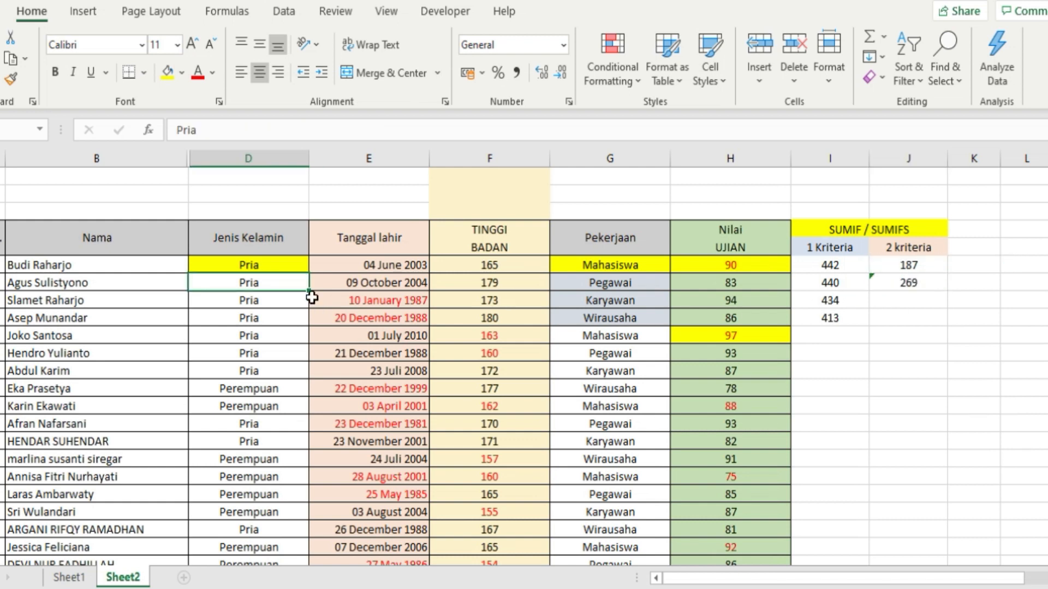
pyautogui.click(631, 284)
pyautogui.click(276, 280)
pyautogui.click(183, 74)
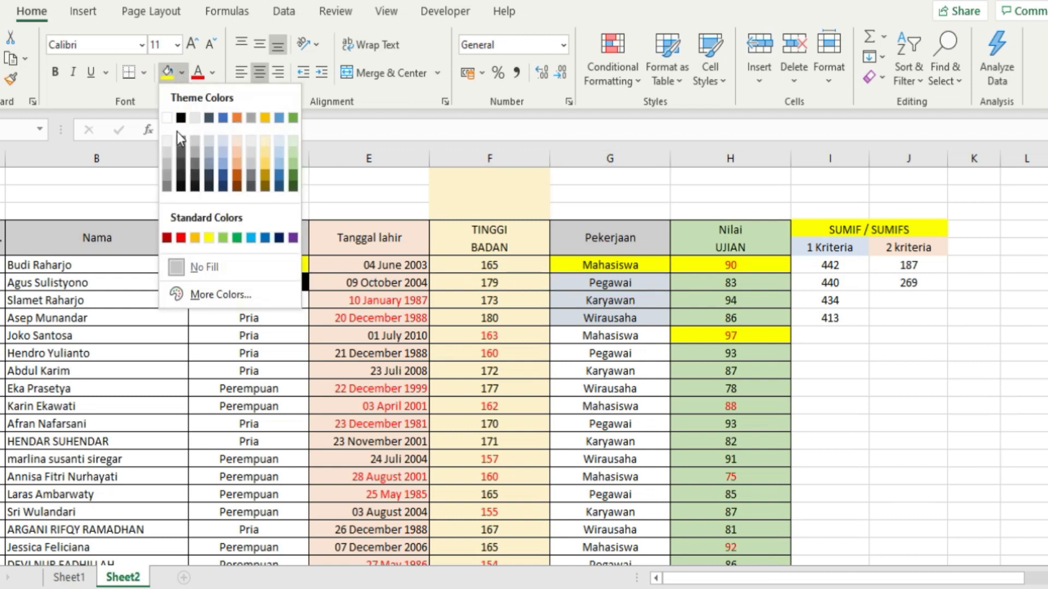
pyautogui.click(169, 138)
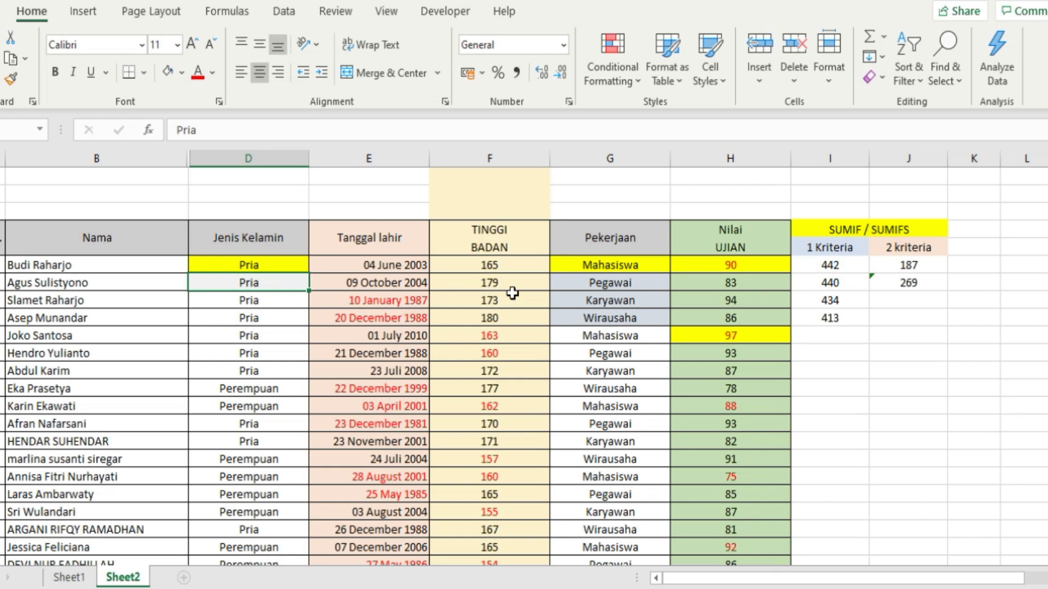
pyautogui.click(579, 284)
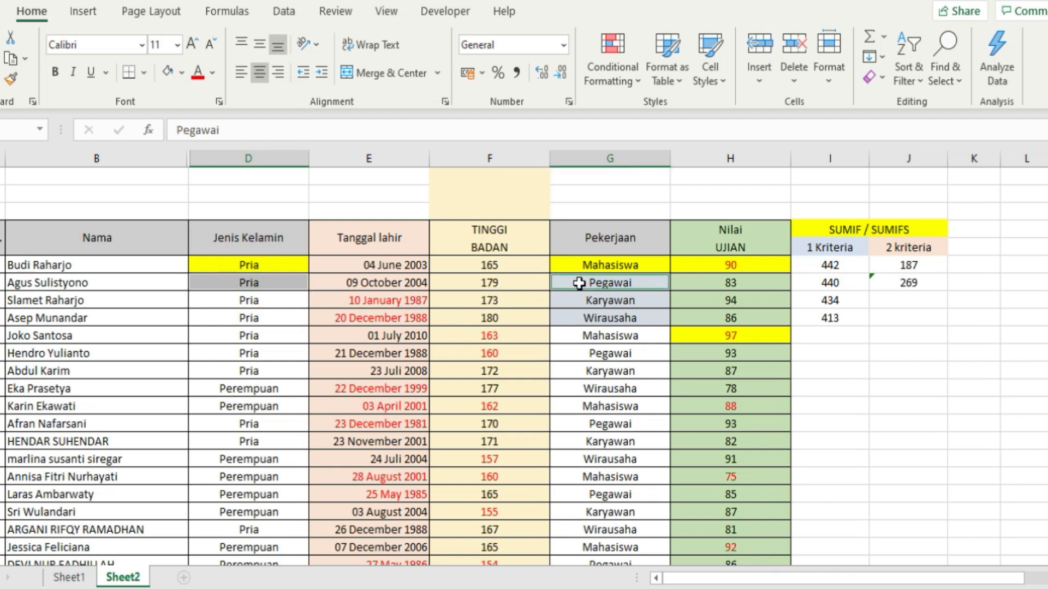
pyautogui.click(168, 79)
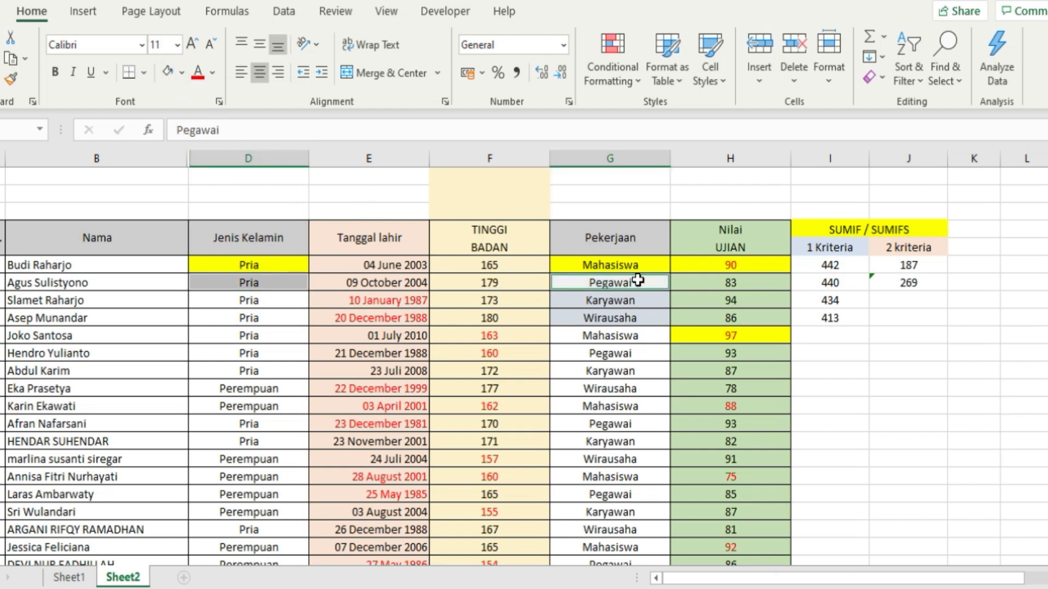
# Step: Fill the exam scores of the male Pegawai rows, H7, H11 and H15, with the same light grey
pyautogui.click(703, 284)
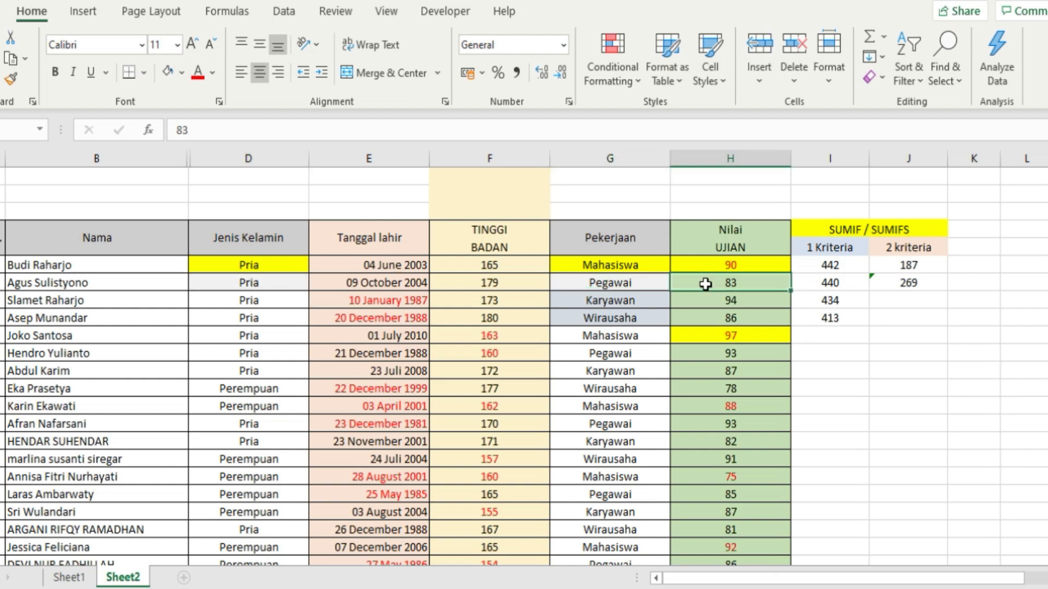
pyautogui.click(163, 77)
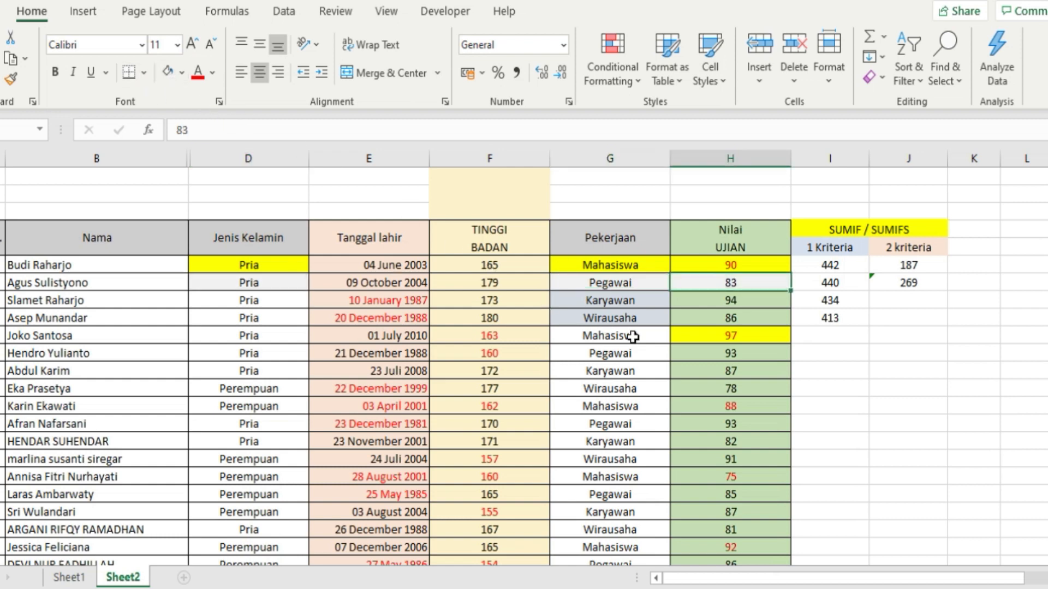
pyautogui.click(712, 360)
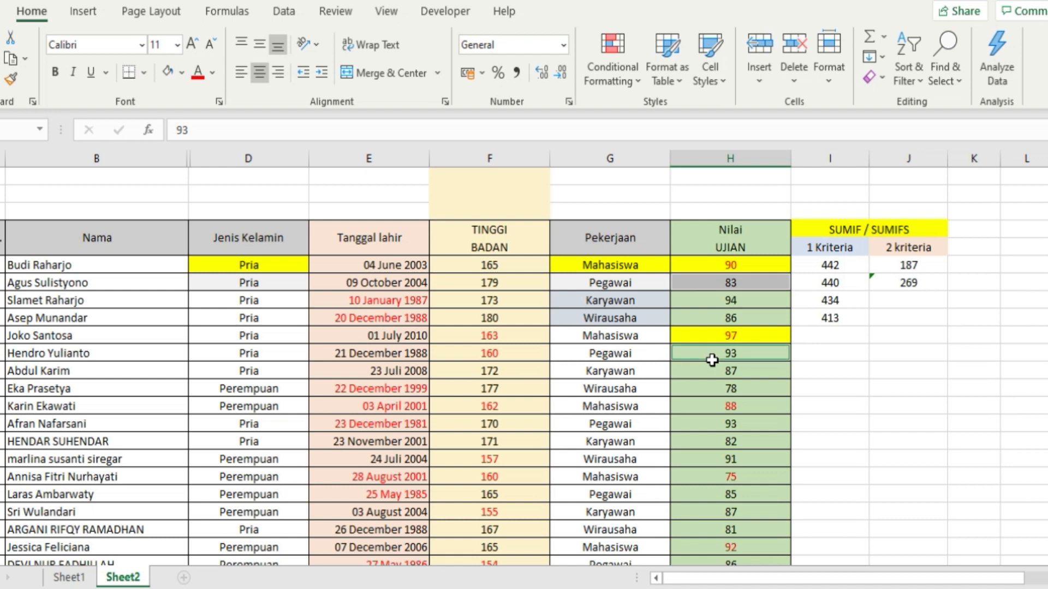
pyautogui.click(732, 421)
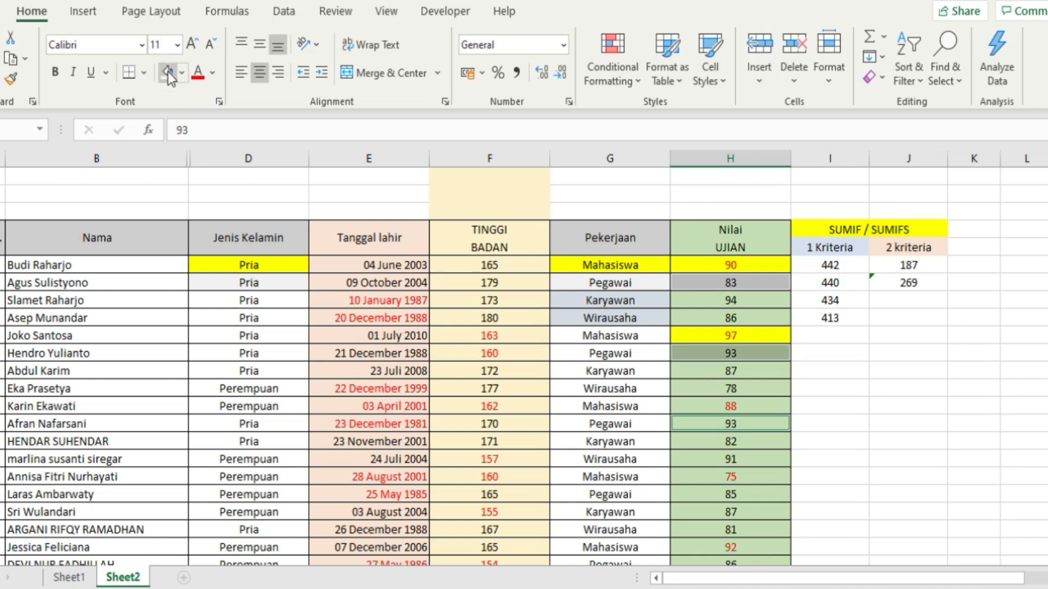
pyautogui.scroll(-2, 807, 295)
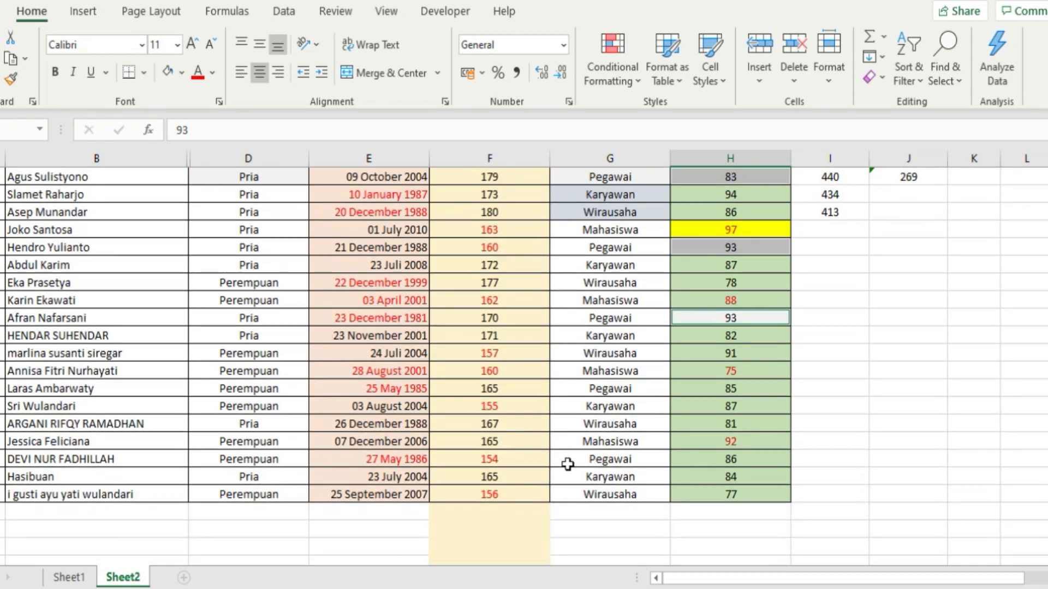
pyautogui.scroll(2, 613, 435)
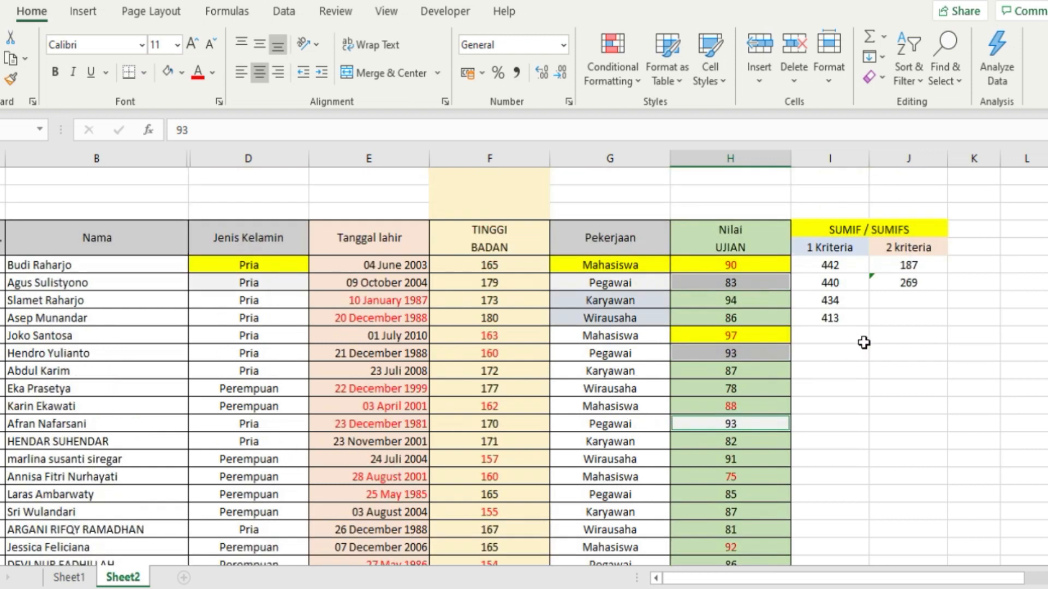
# Step: Copy the SUMIFS formula from J7 down through J9 for the Karyawan and Wirausaha rows
pyautogui.click(894, 284)
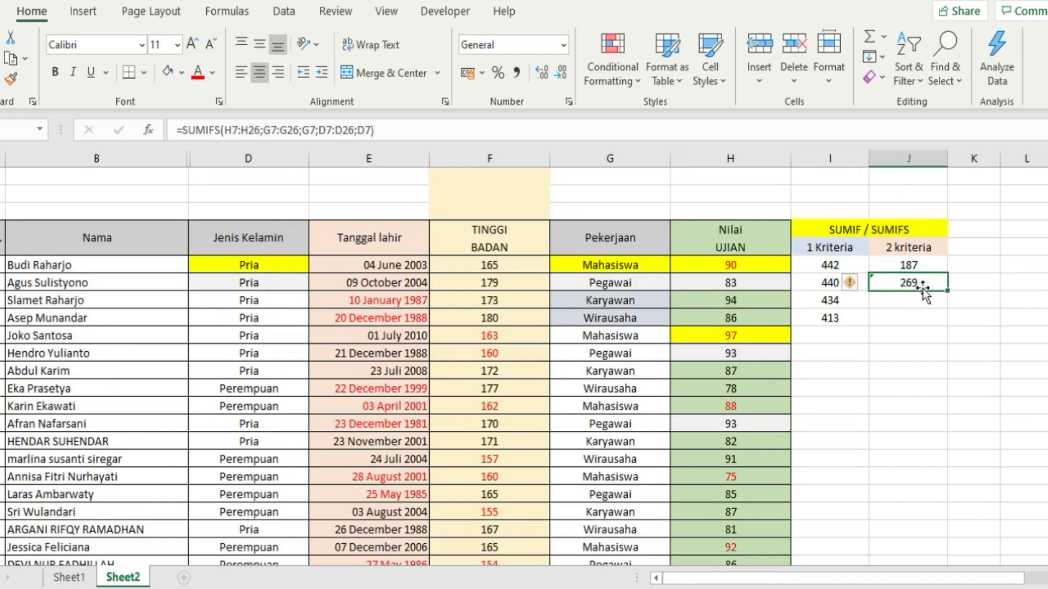
pyautogui.hotkey('ctrl', 'c')
pyautogui.hotkey('shift', 'Down')
pyautogui.hotkey('shift', 'Down')
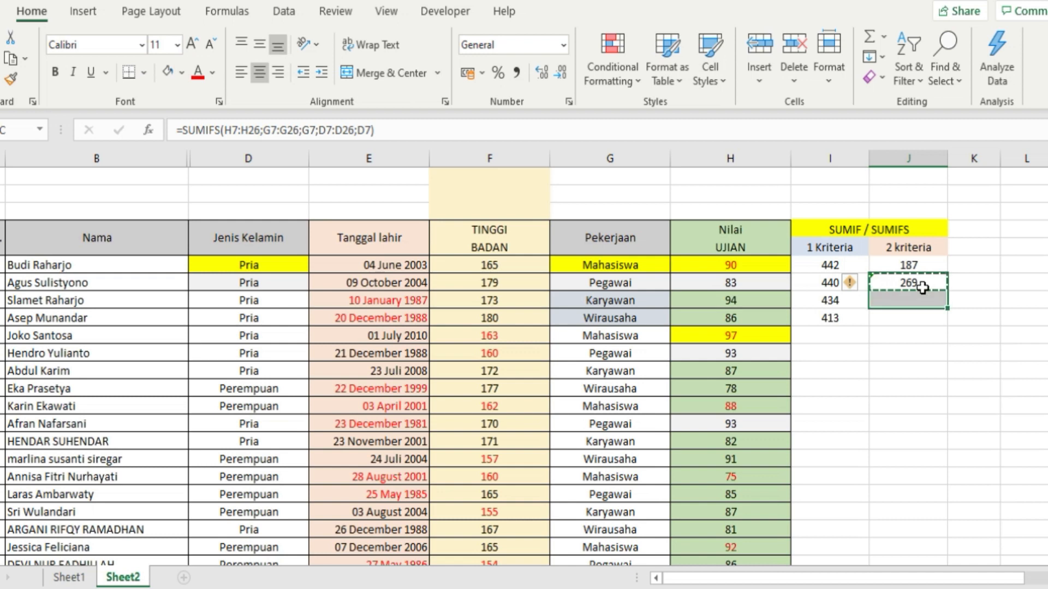
pyautogui.hotkey('ctrl', 'v')
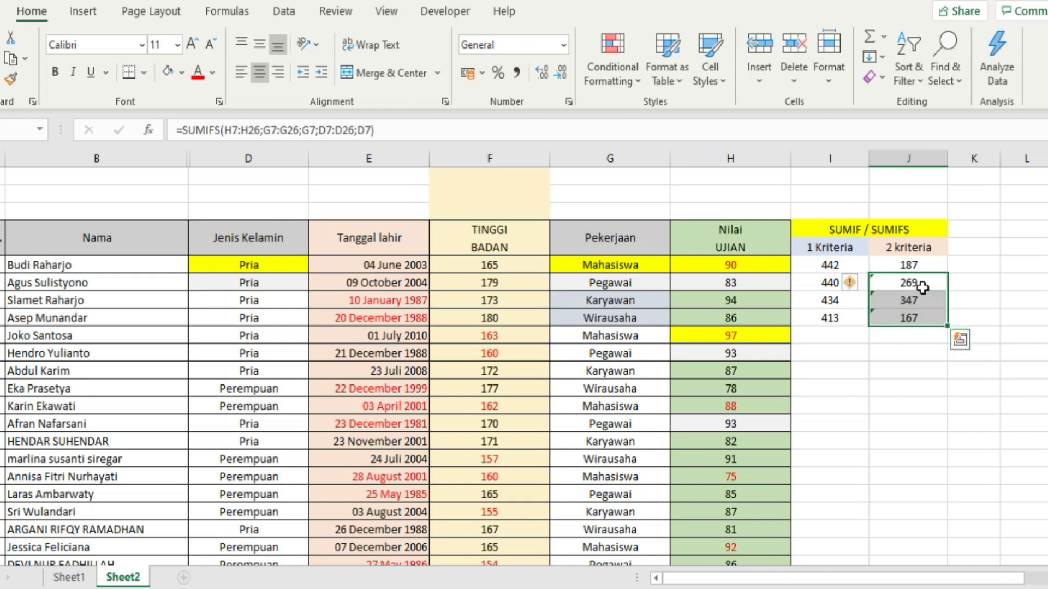